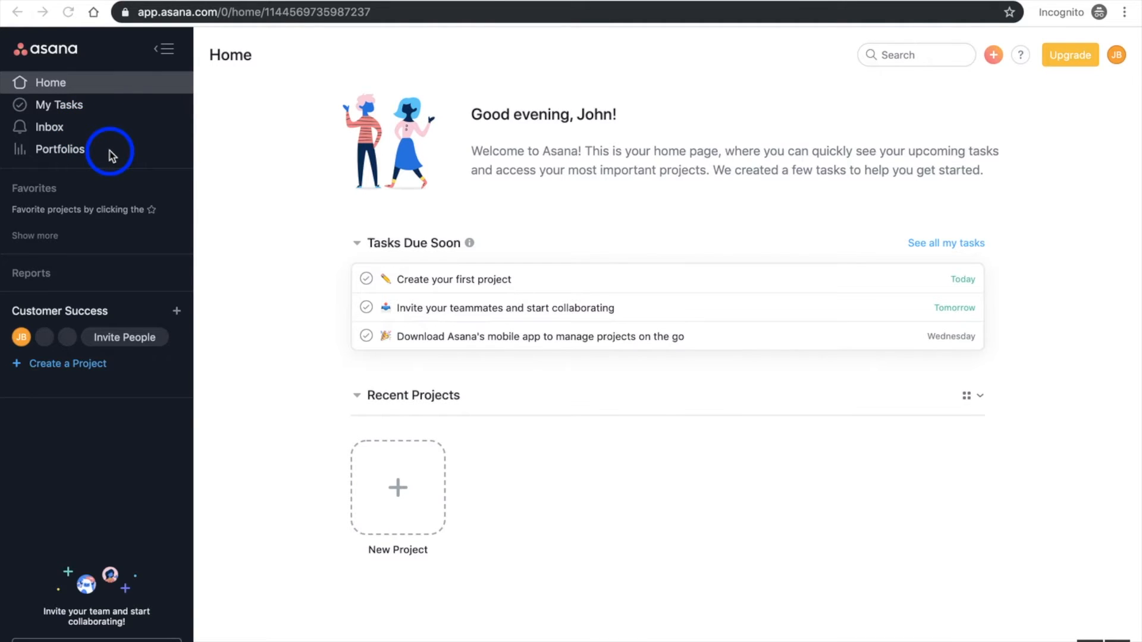
Collapse the navigation sidebar and expand it again
left_click(162, 55)
mouse_move(4, 52)
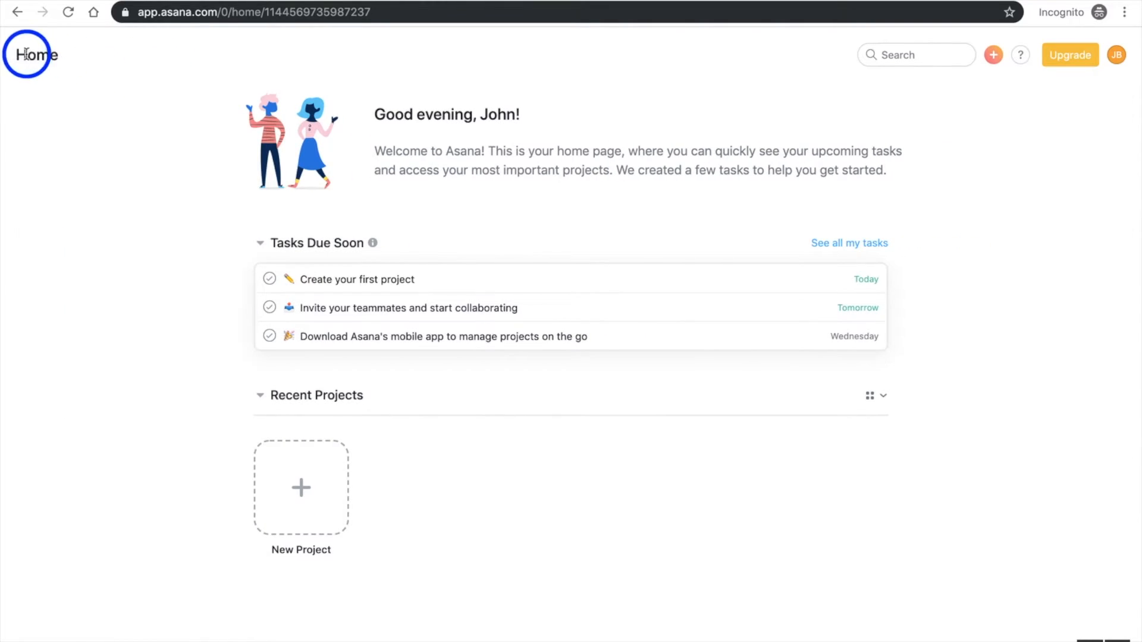
left_click(27, 55)
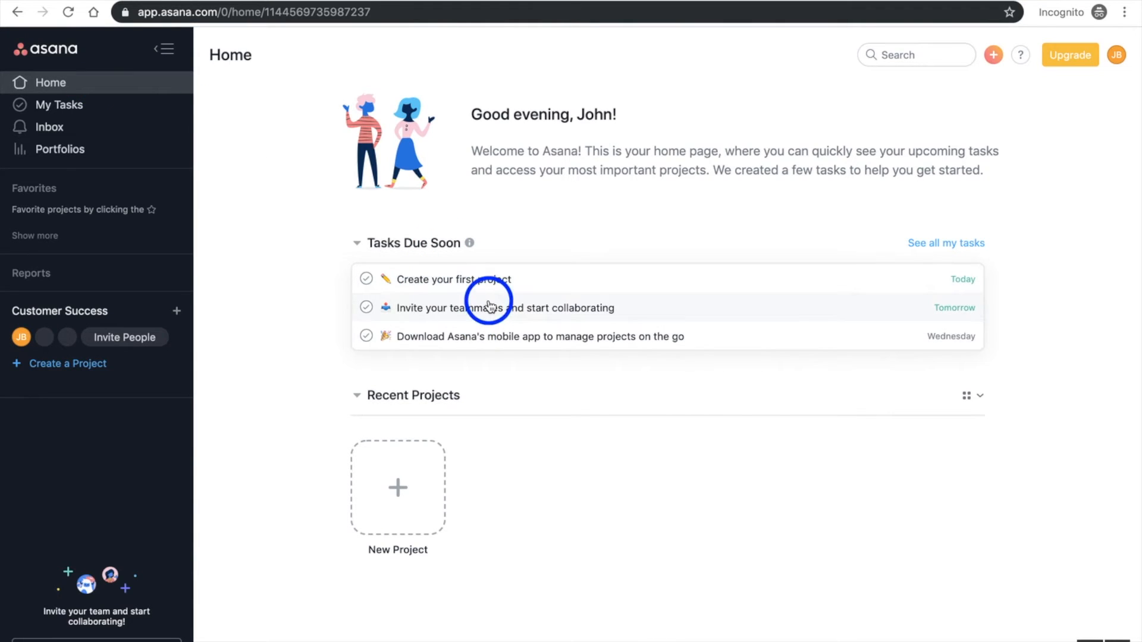
Dismiss the introductory card on the My Tasks page and the filter tip in the Inbox
left_click(91, 108)
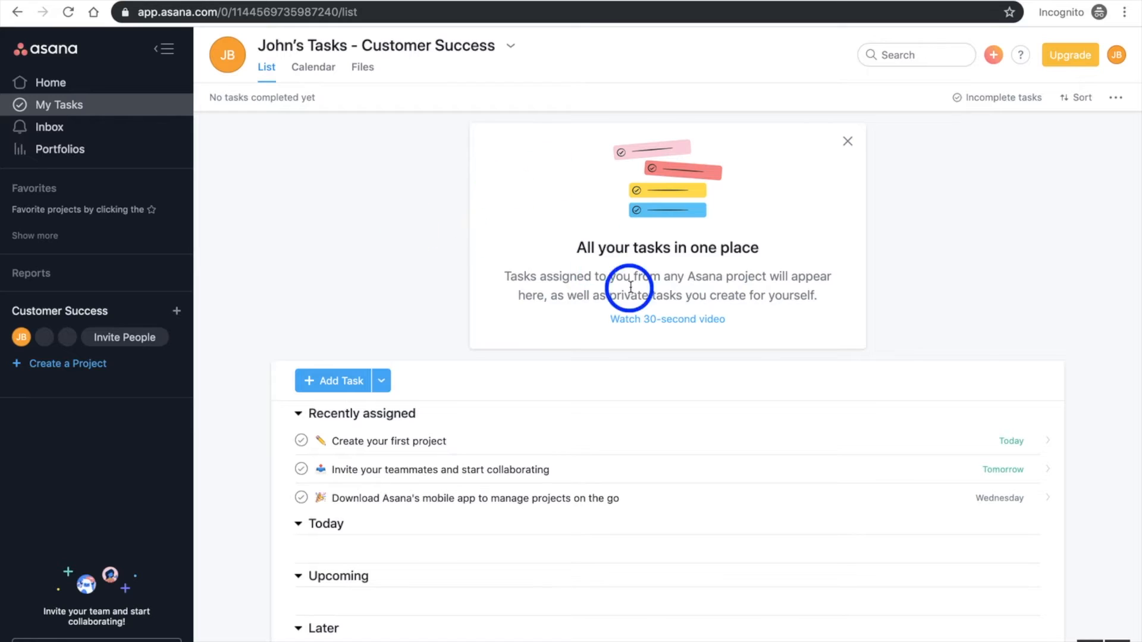
left_click(847, 143)
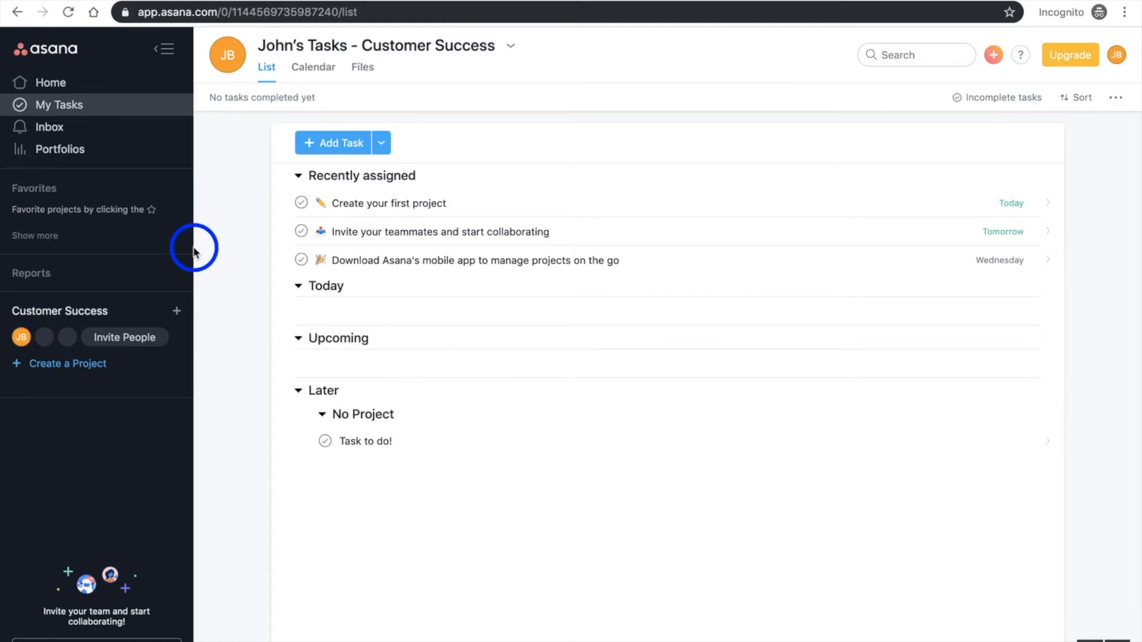
left_click(134, 134)
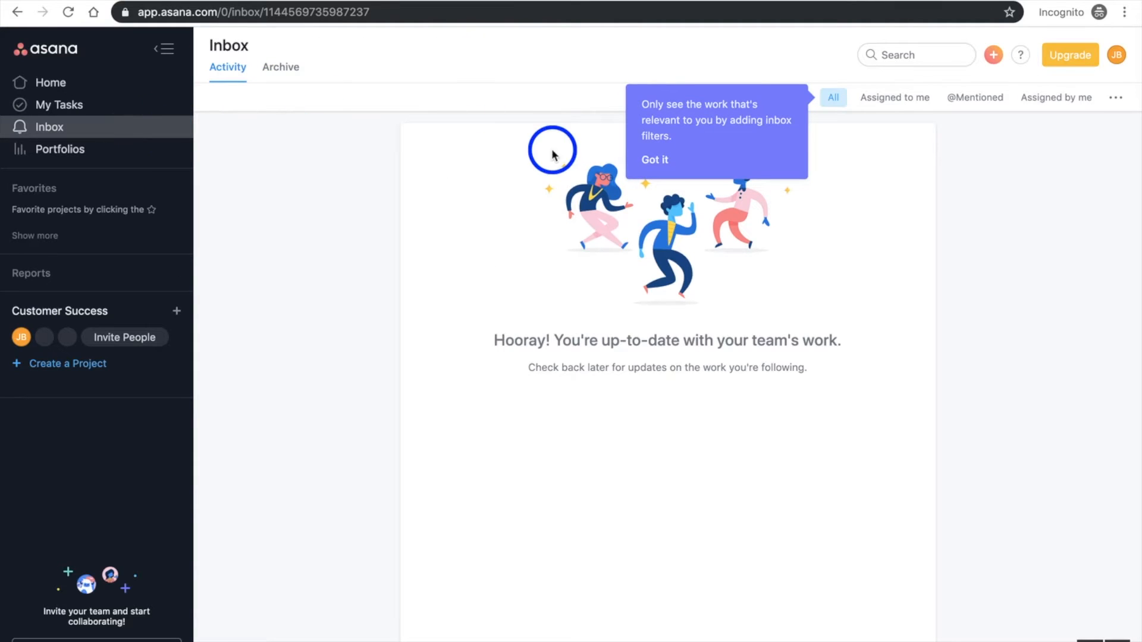
left_click(653, 167)
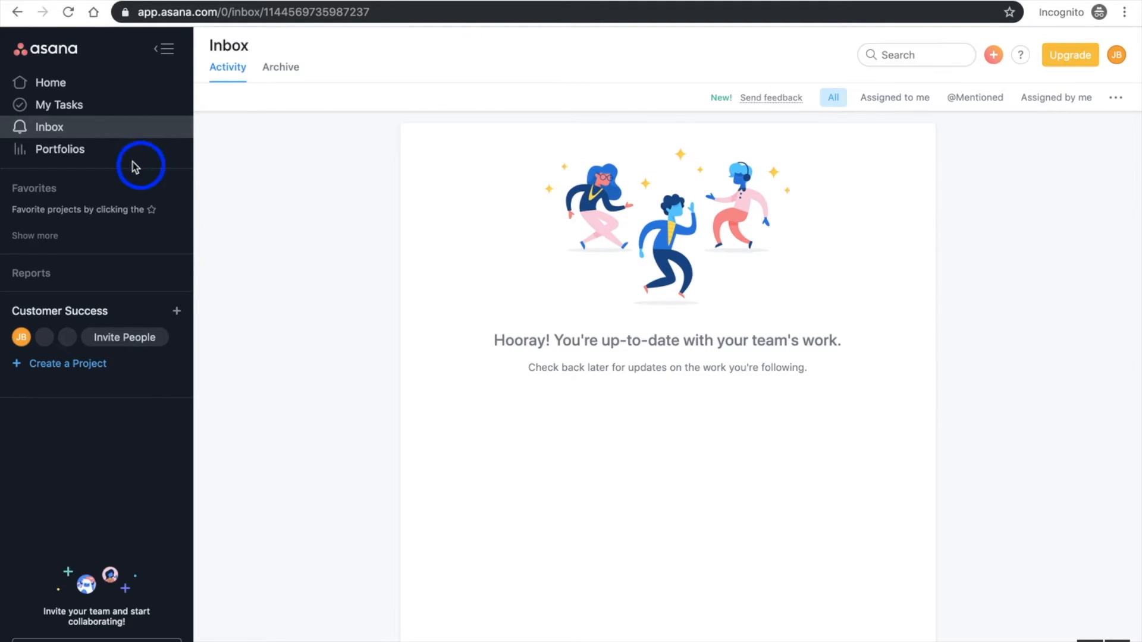
View the Portfolios page and the Tasks I've Created, Tasks I've Assigned to Others and Recently Completed Tasks reports
left_click(101, 160)
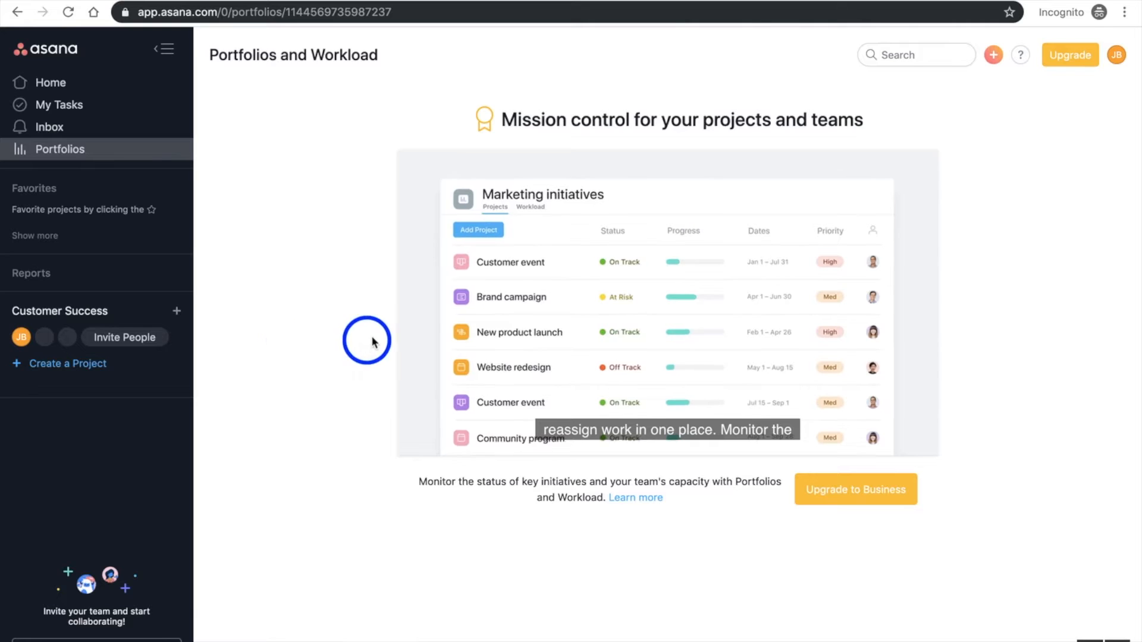
mouse_move(875, 275)
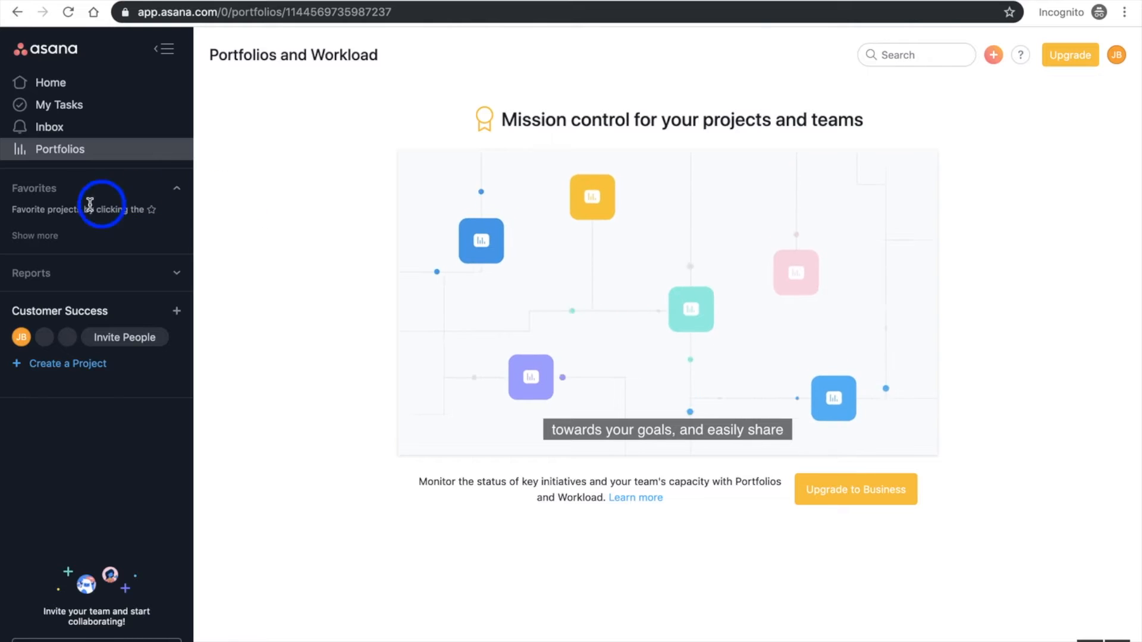
left_click(85, 278)
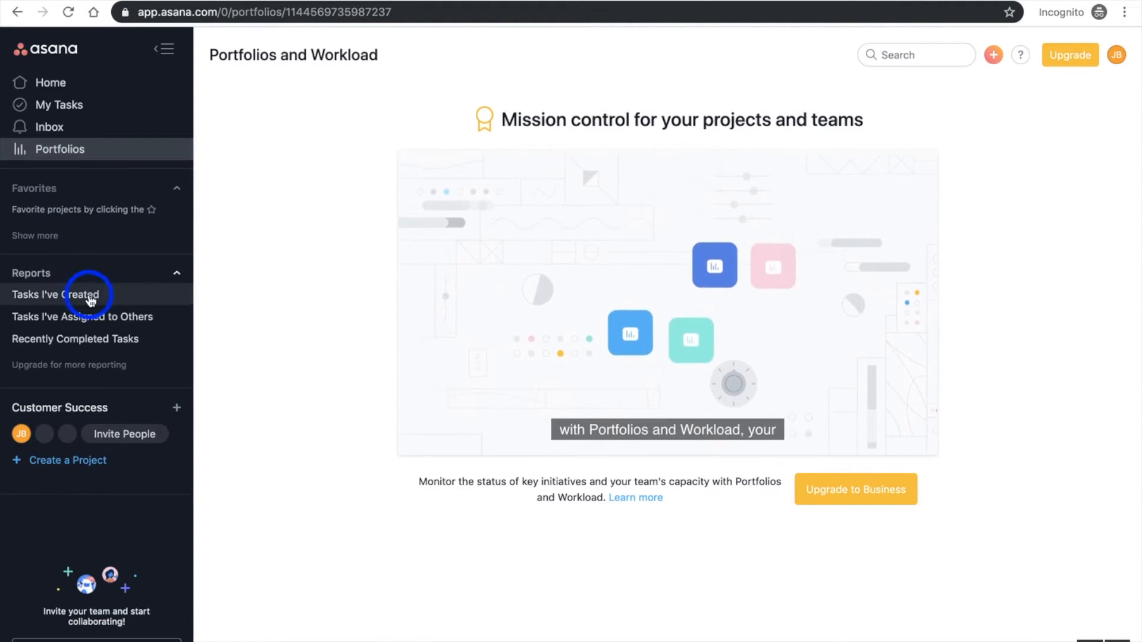
left_click(89, 297)
left_click(82, 319)
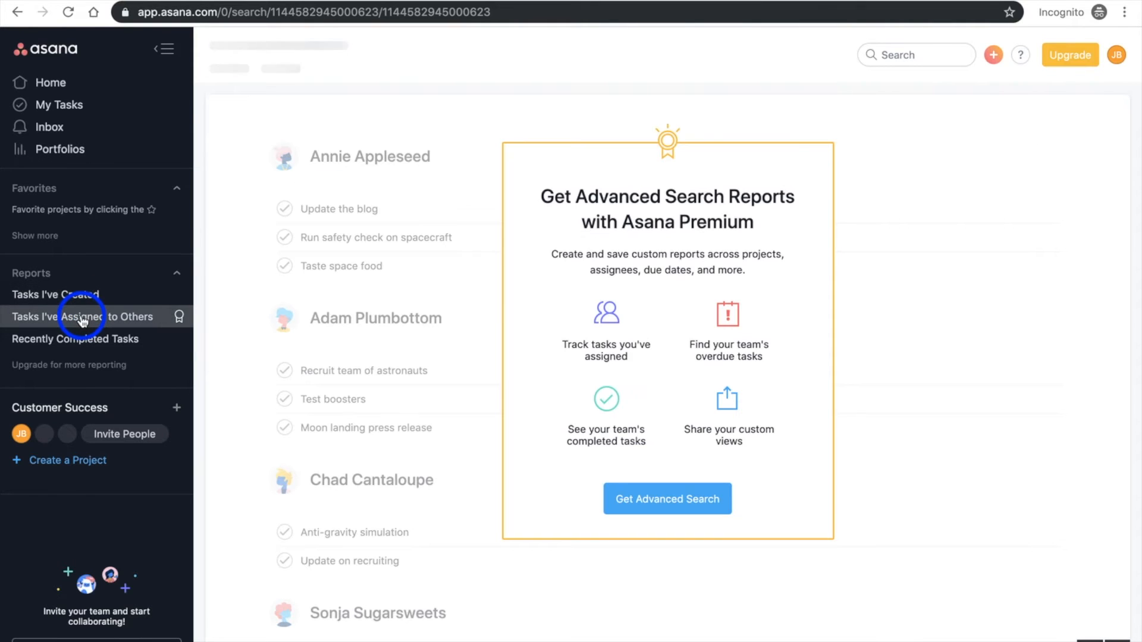
left_click(60, 338)
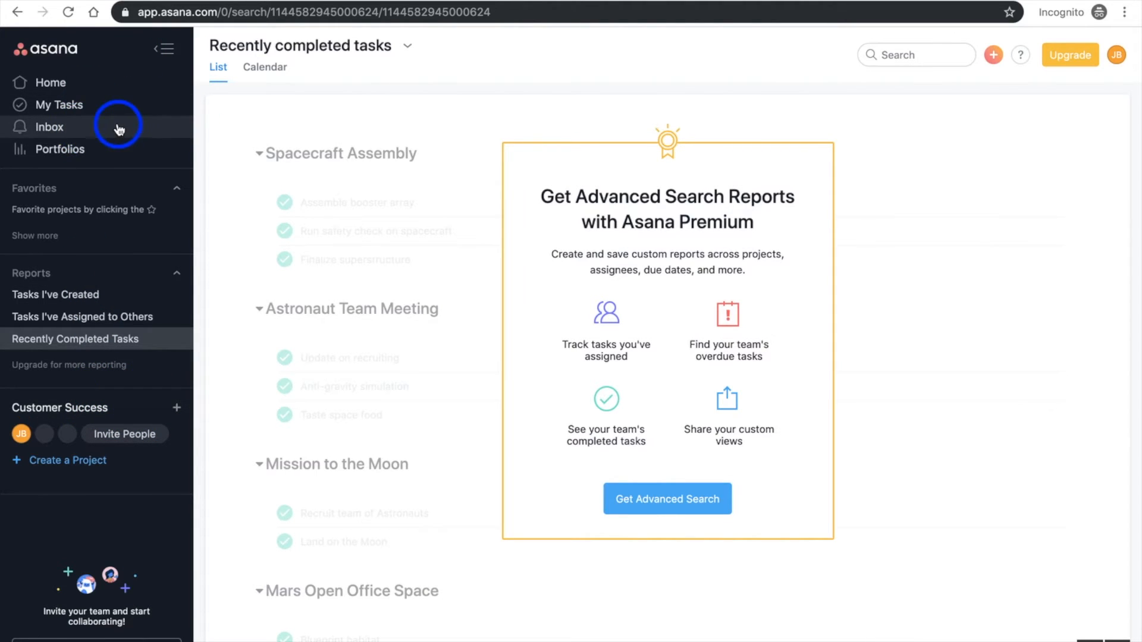
On the Home page, mark the tasks for inviting teammates and downloading Asana's mobile app as complete
left_click(75, 85)
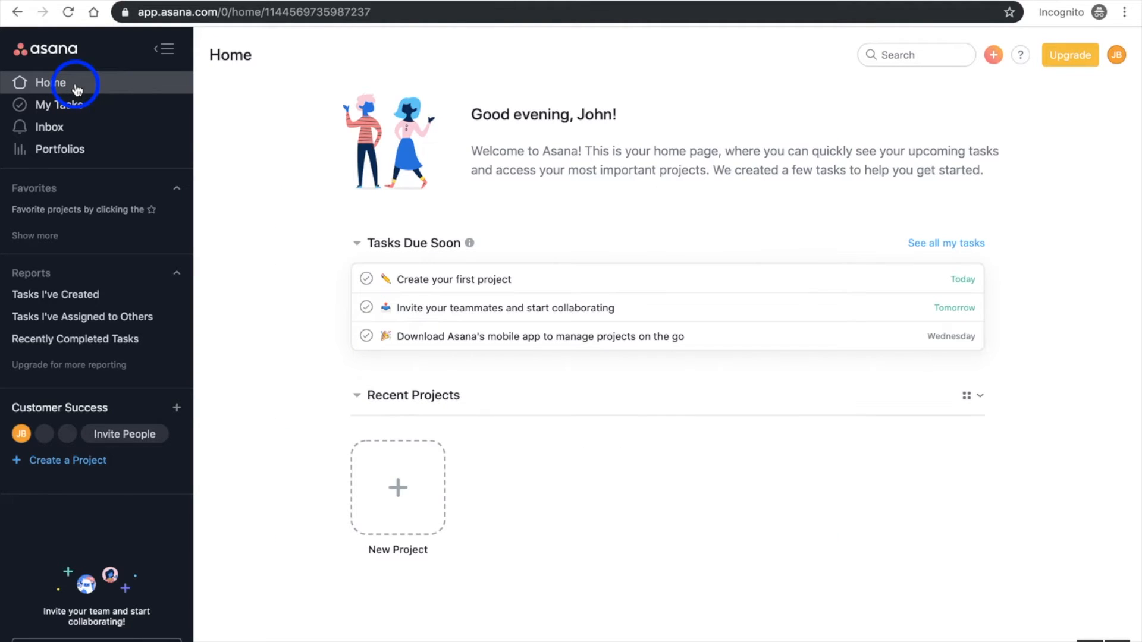
left_click(366, 308)
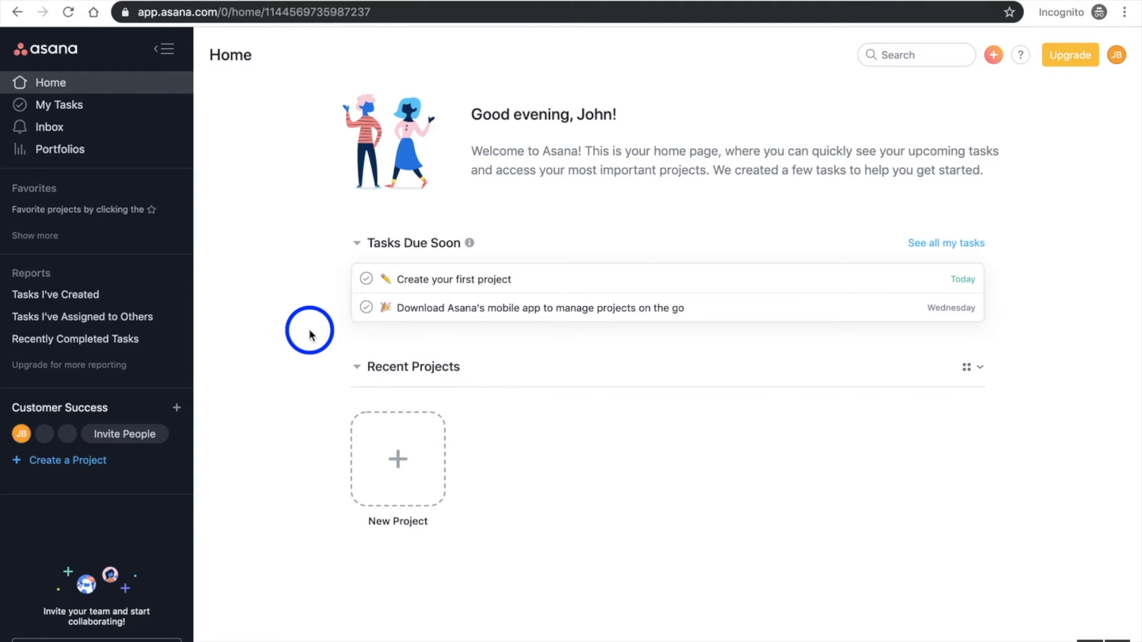
left_click(367, 308)
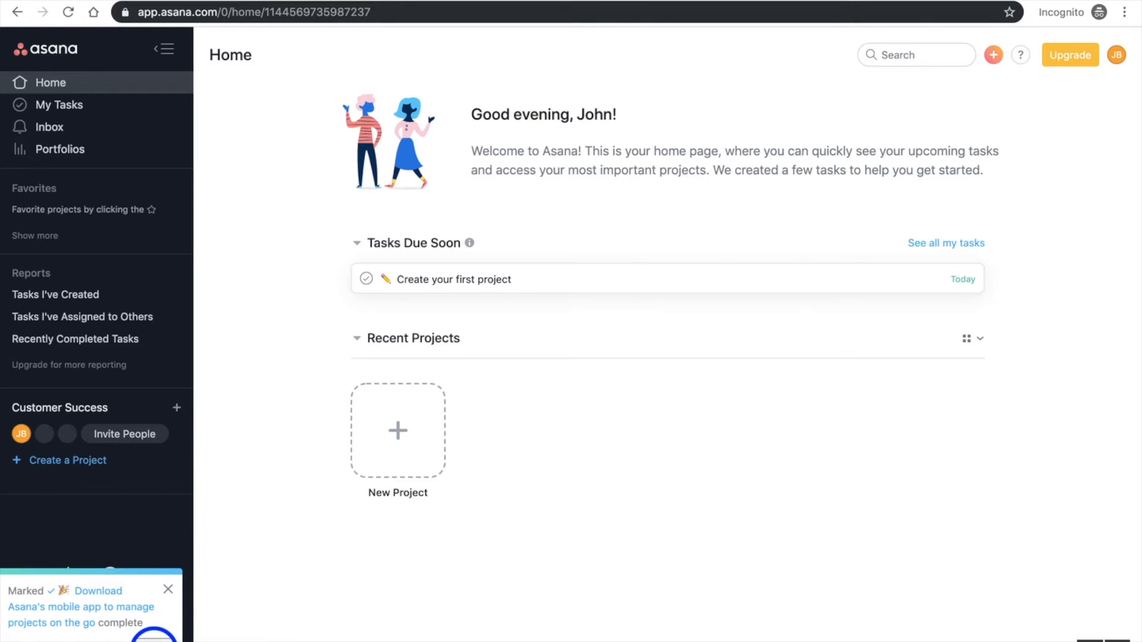
Undo the completion of the mobile app download task and complete it again, two times in a row
left_click(154, 638)
left_click(366, 308)
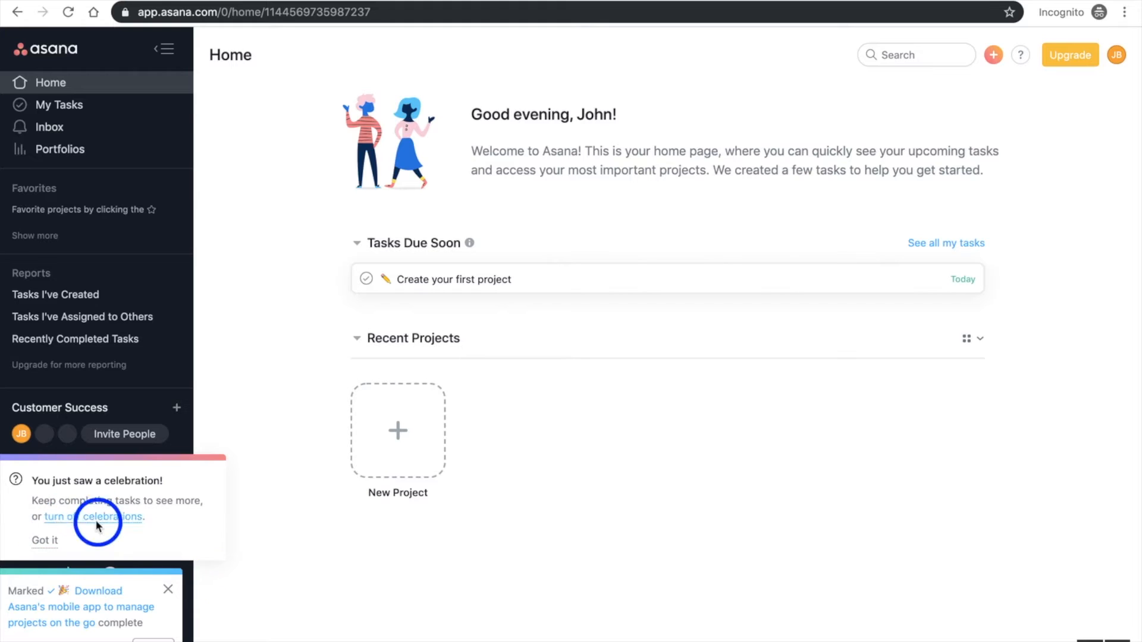
left_click(158, 638)
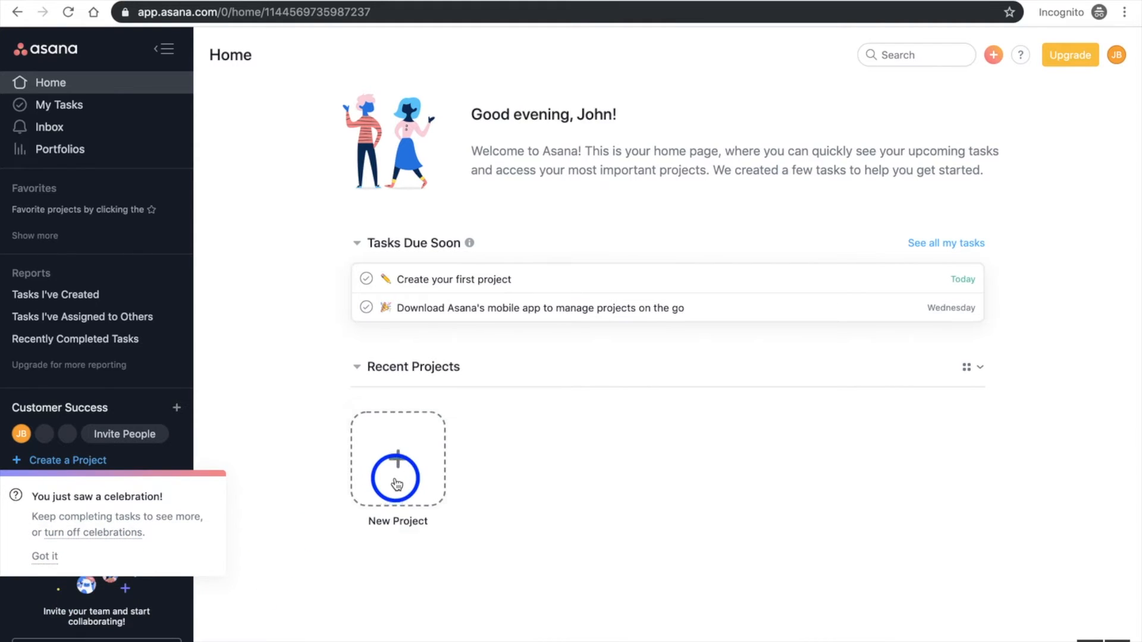
left_click(366, 308)
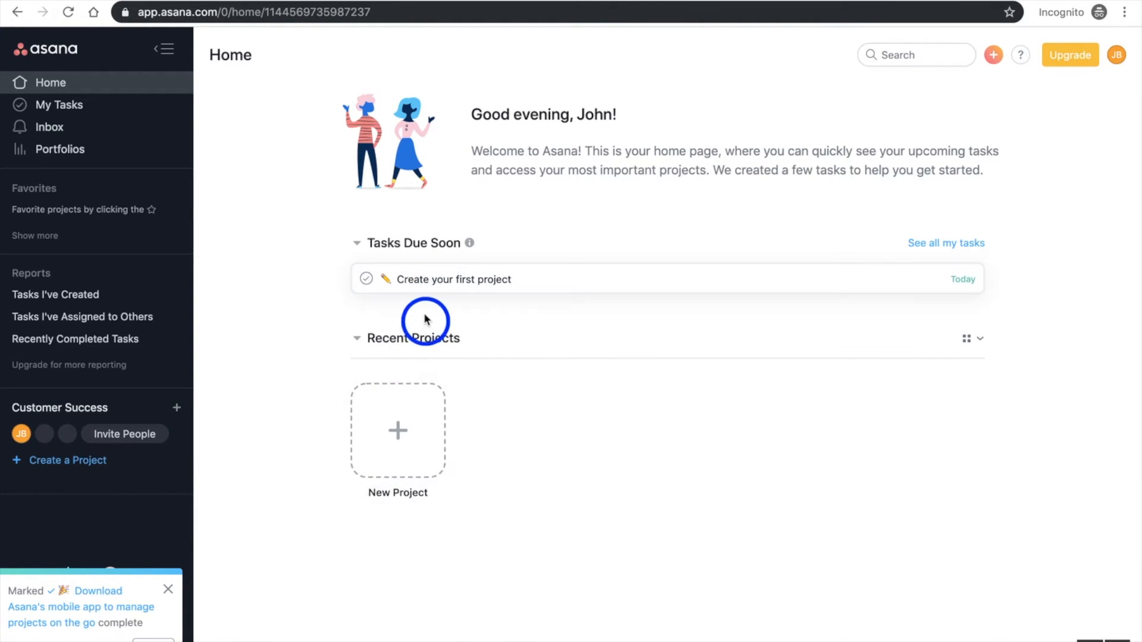
Start a new project and look over the template types and the Customer Success templates, returning to the general templates
left_click(407, 448)
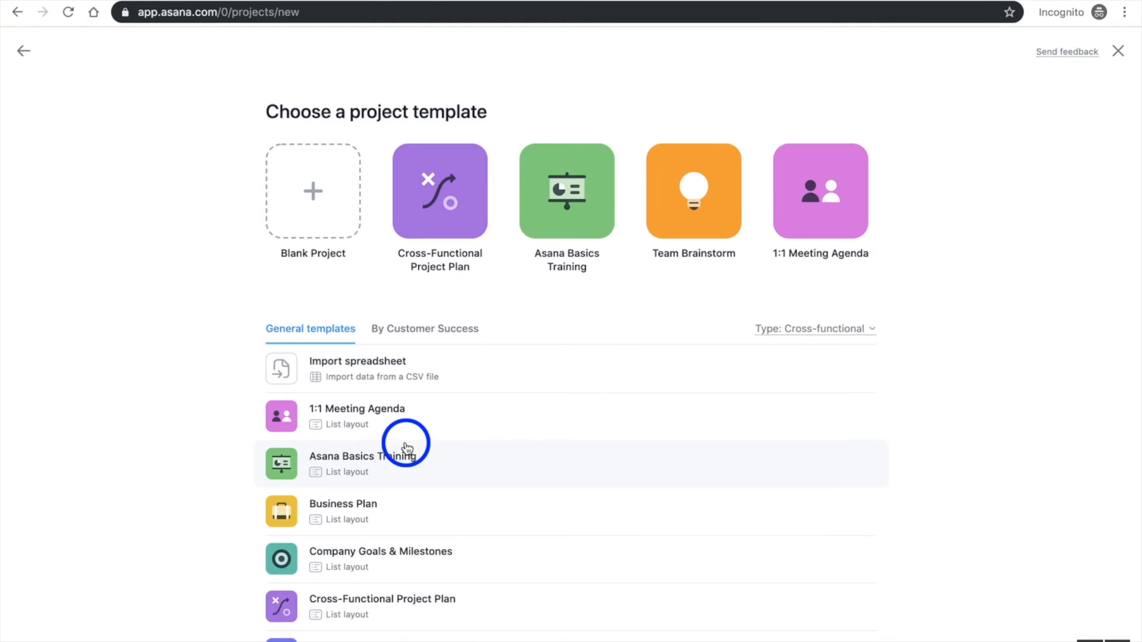
scroll(412, 388, "down", 1)
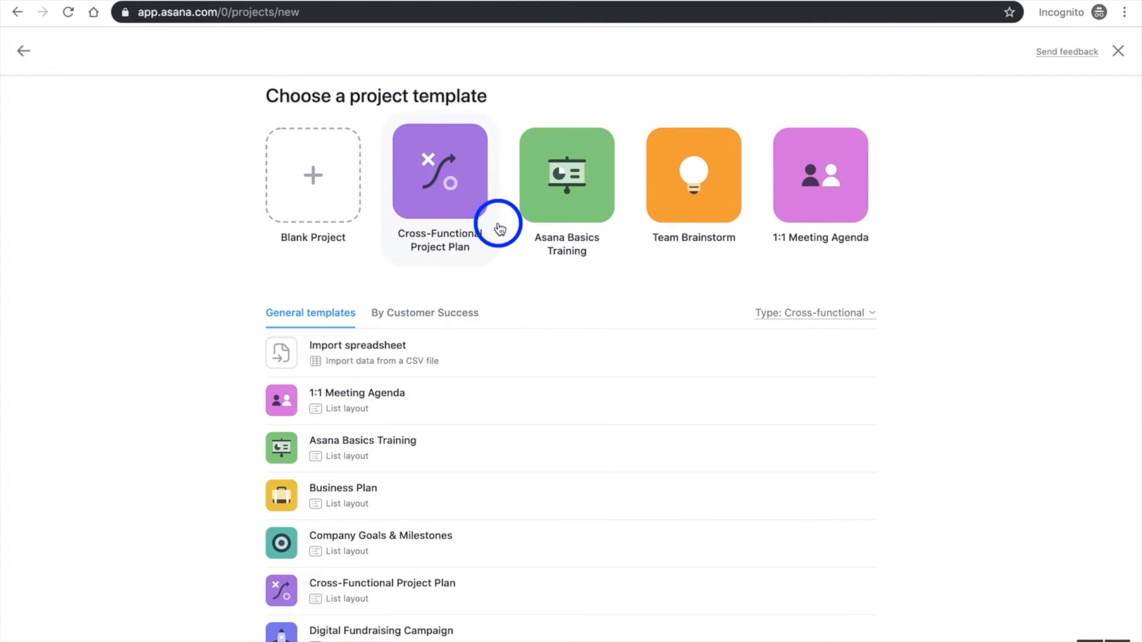
left_click(869, 314)
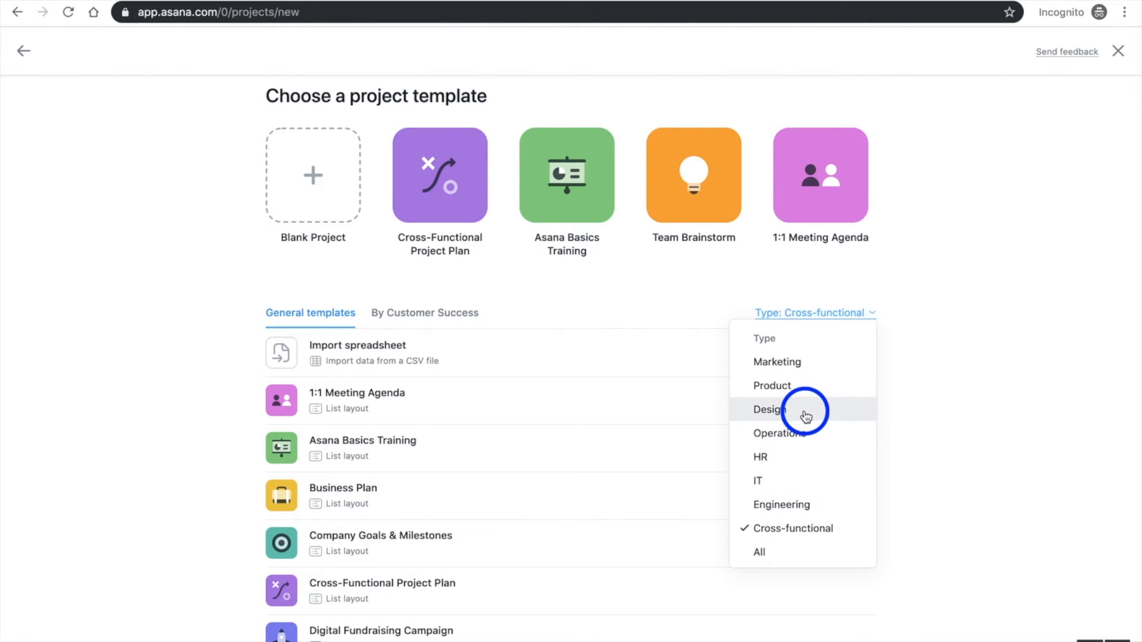
left_click(411, 313)
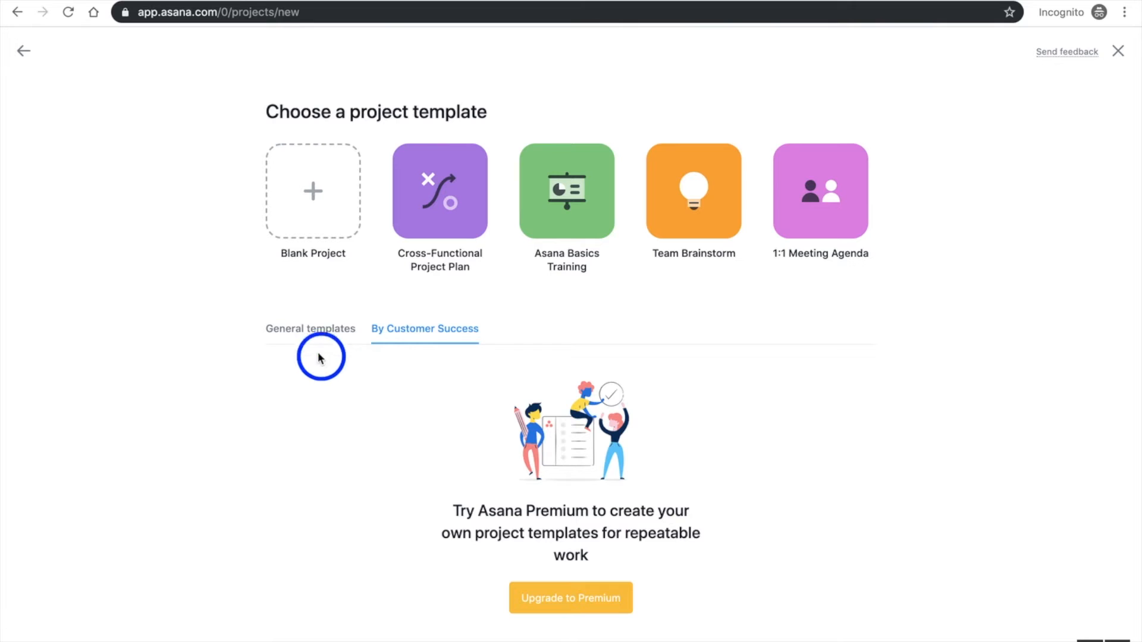
left_click(305, 340)
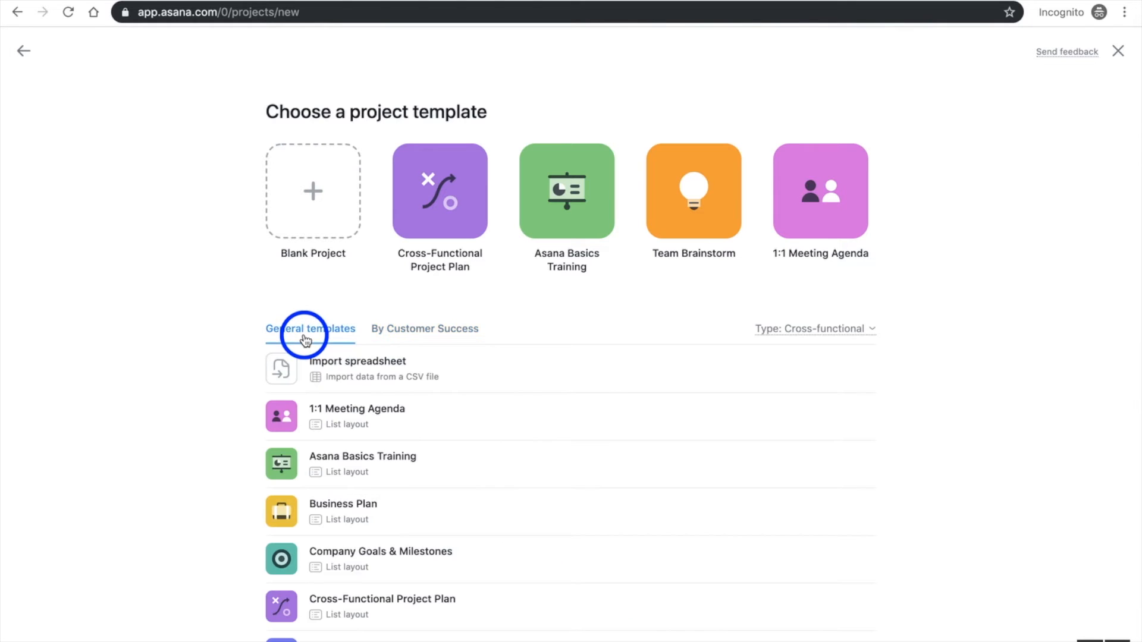
Find and preview the New Hire Checklist for Managers template among the general templates and use it for the project
scroll(472, 398, "down", 3)
scroll(473, 399, "down", 3)
scroll(473, 399, "down", 3)
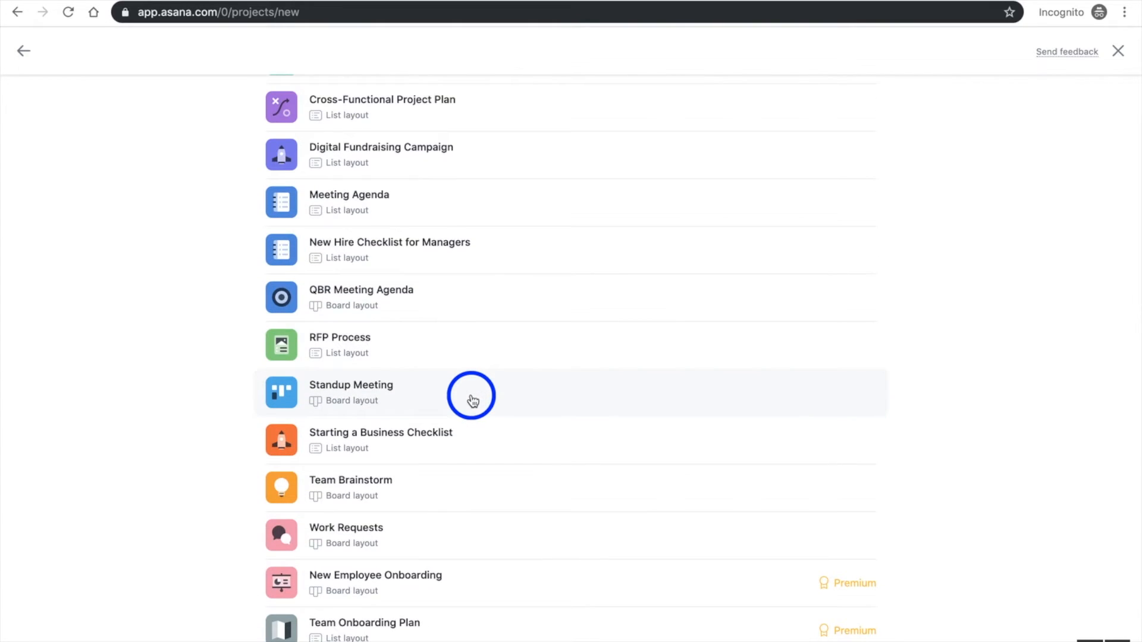
scroll(473, 400, "up", 2)
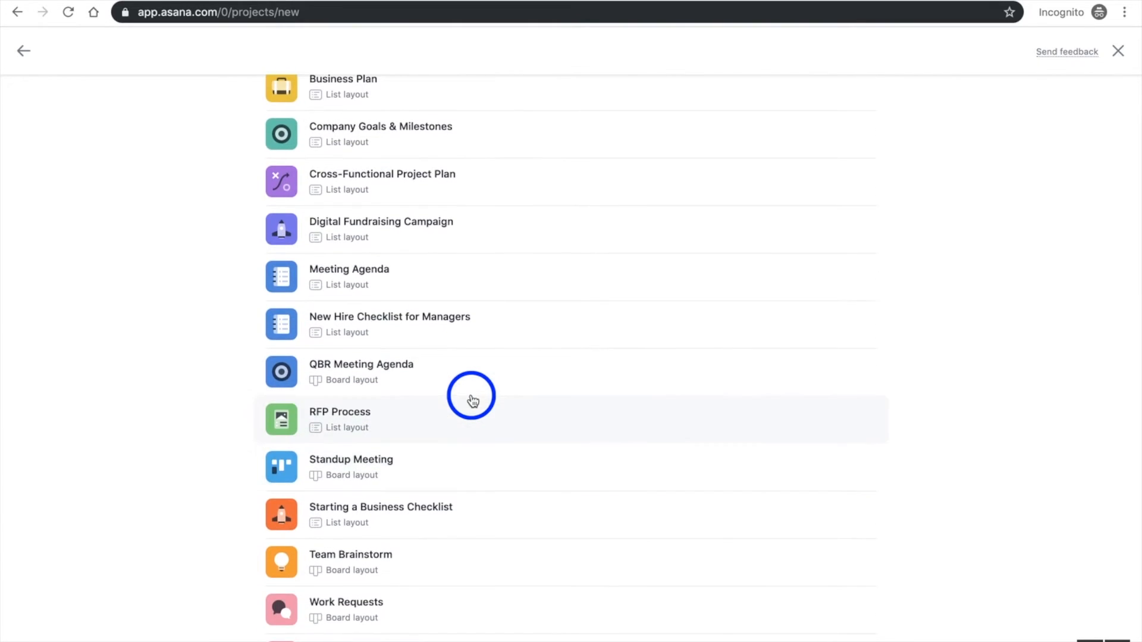
scroll(473, 399, "up", 1)
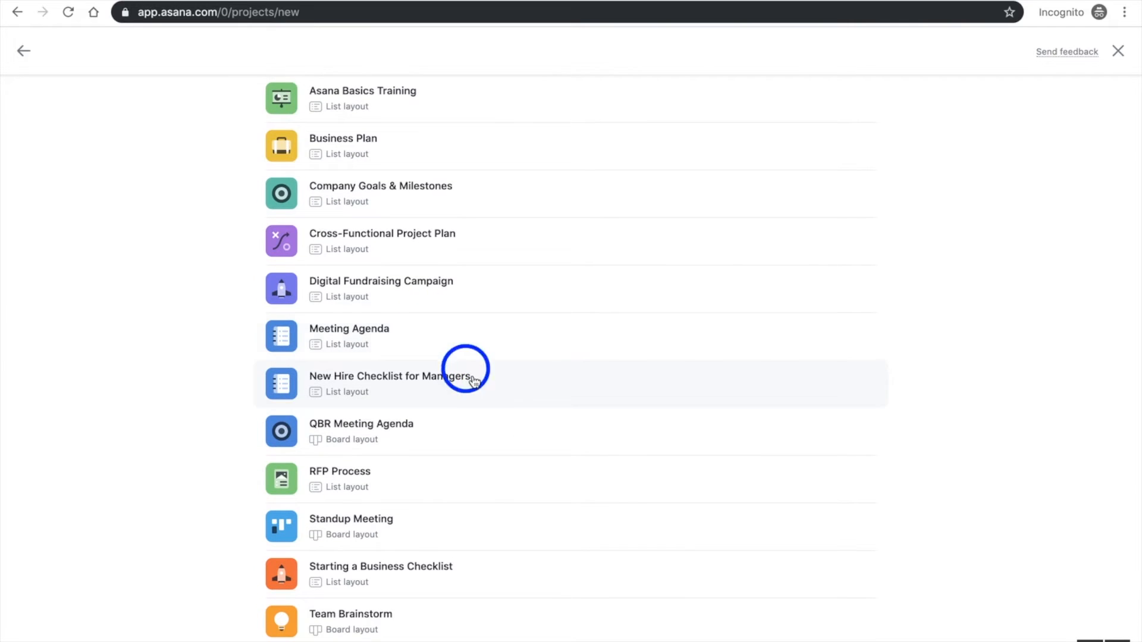
scroll(487, 393, "up", 2)
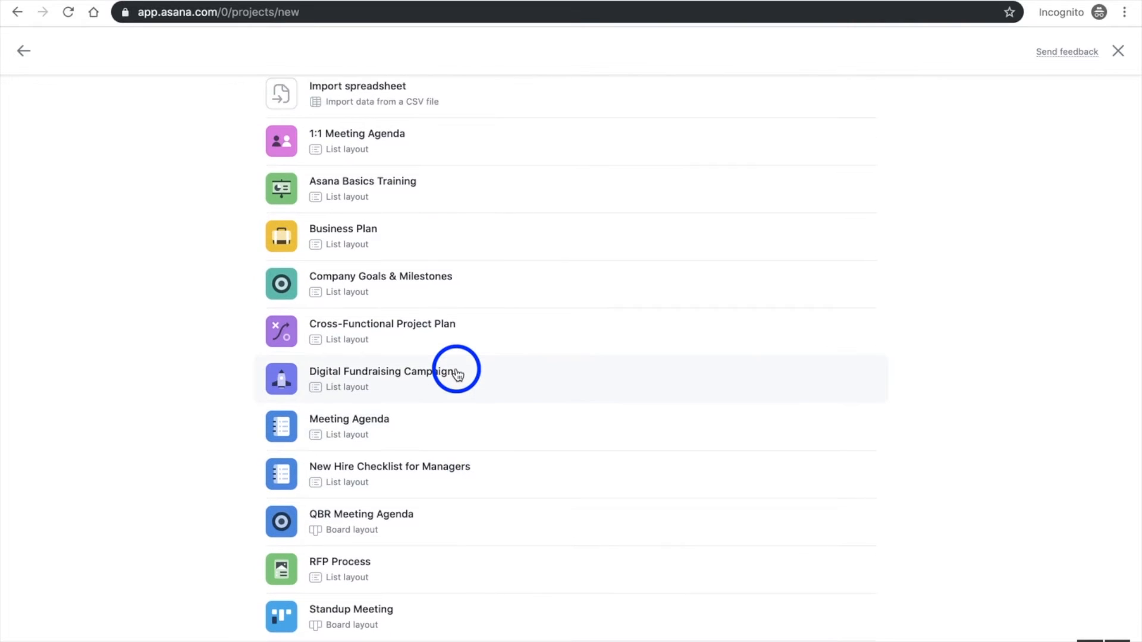
scroll(456, 374, "up", 1)
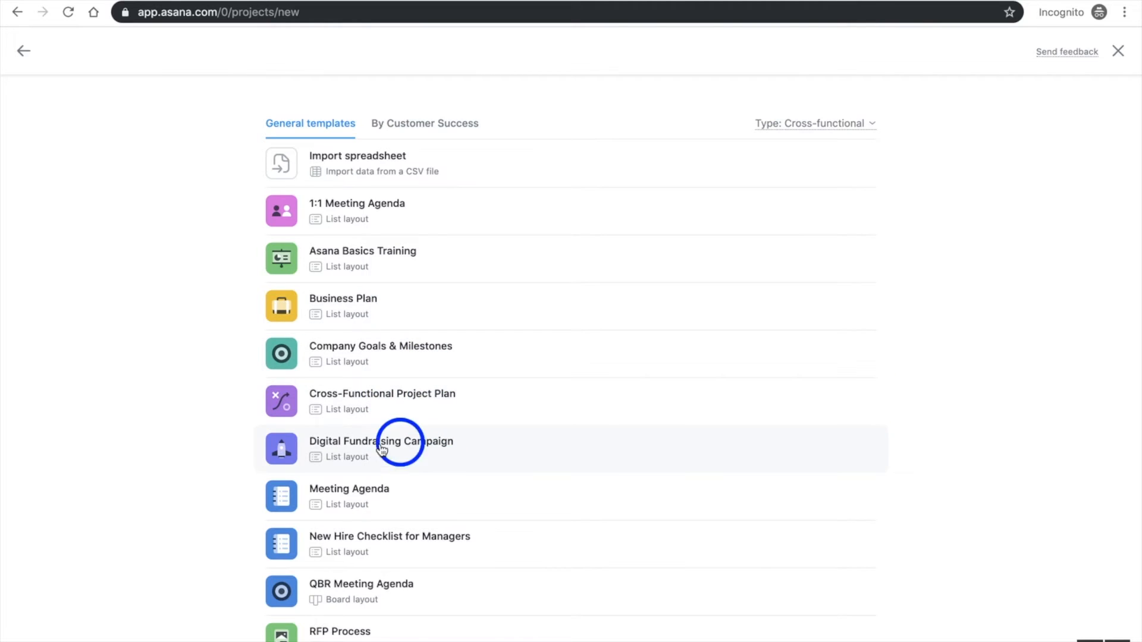
left_click(334, 551)
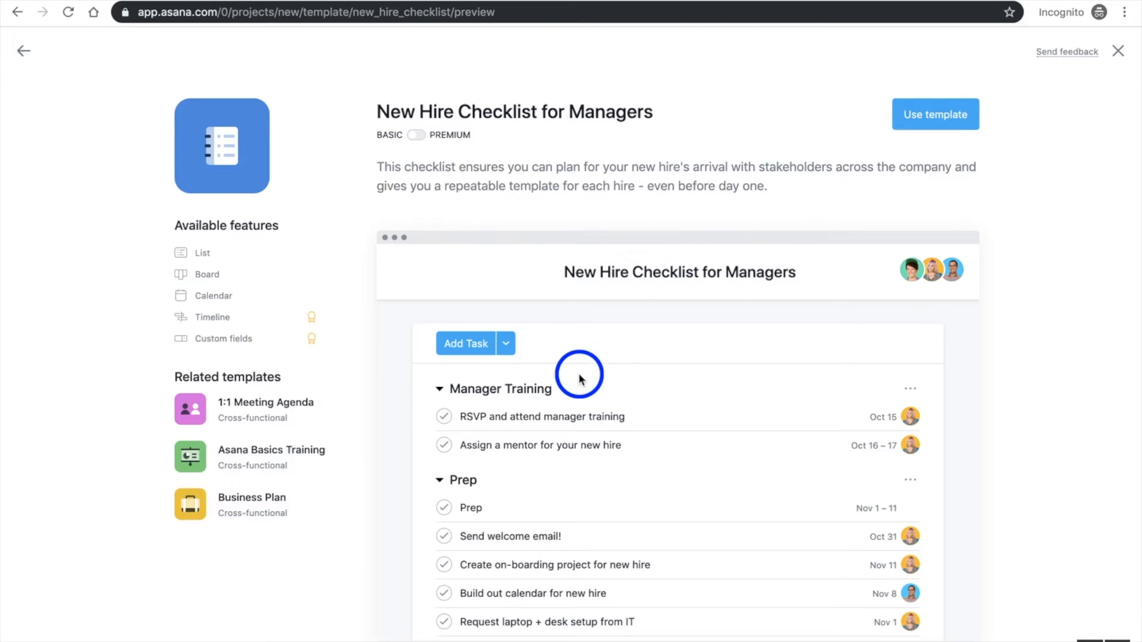
scroll(580, 376, "down", 1)
scroll(609, 505, "up", 1)
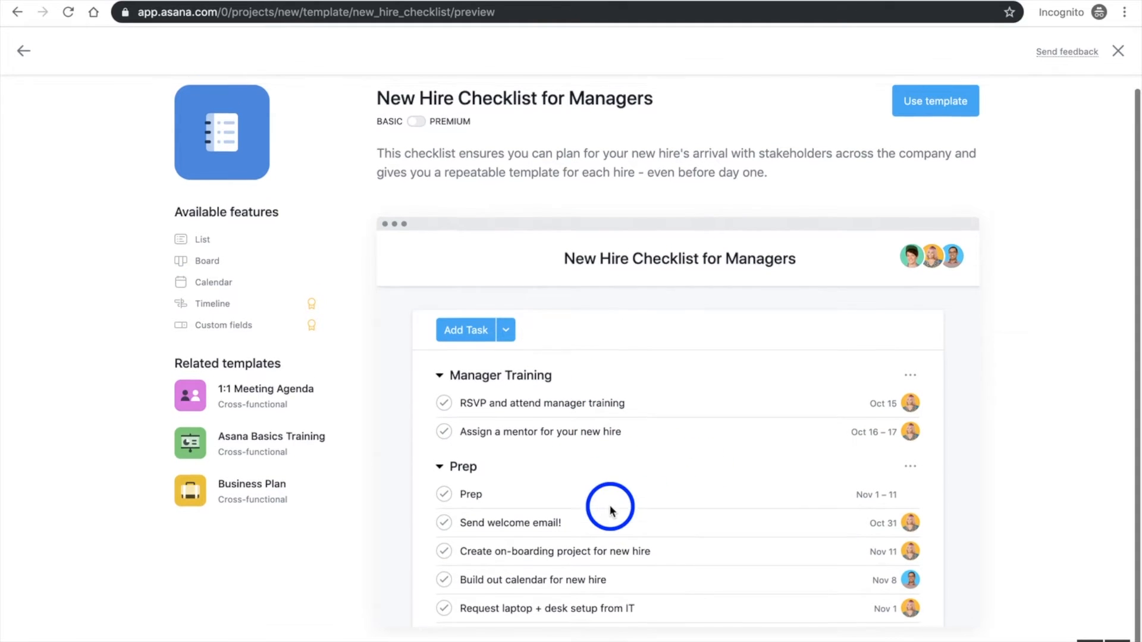
left_click(942, 116)
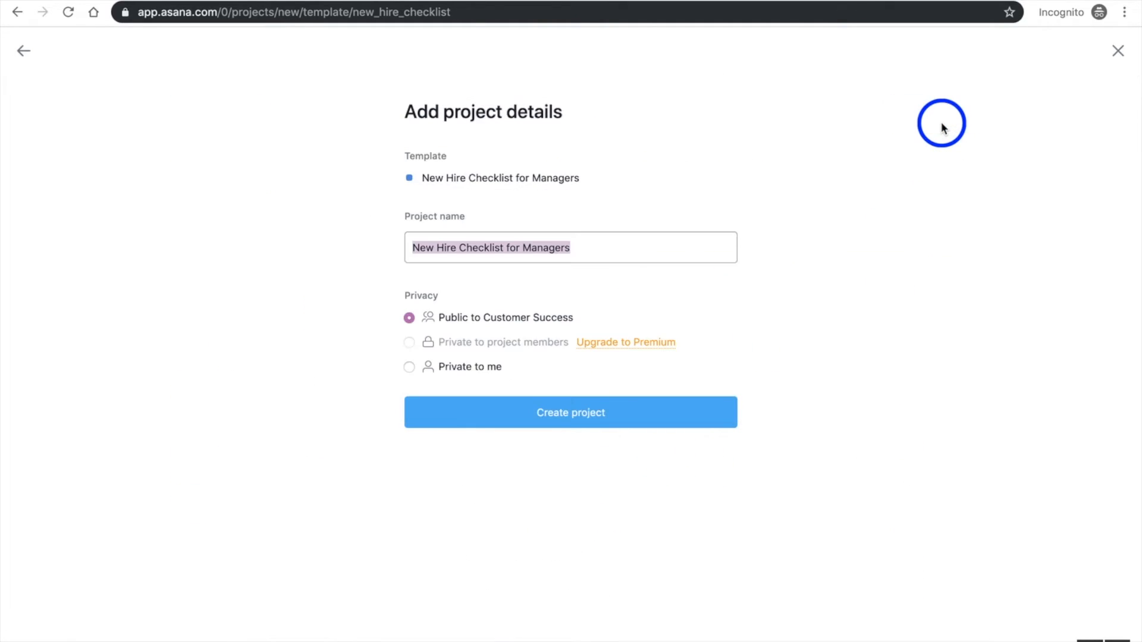
Append a colon and the new hire's first name to the project name and create the project
left_click(485, 248)
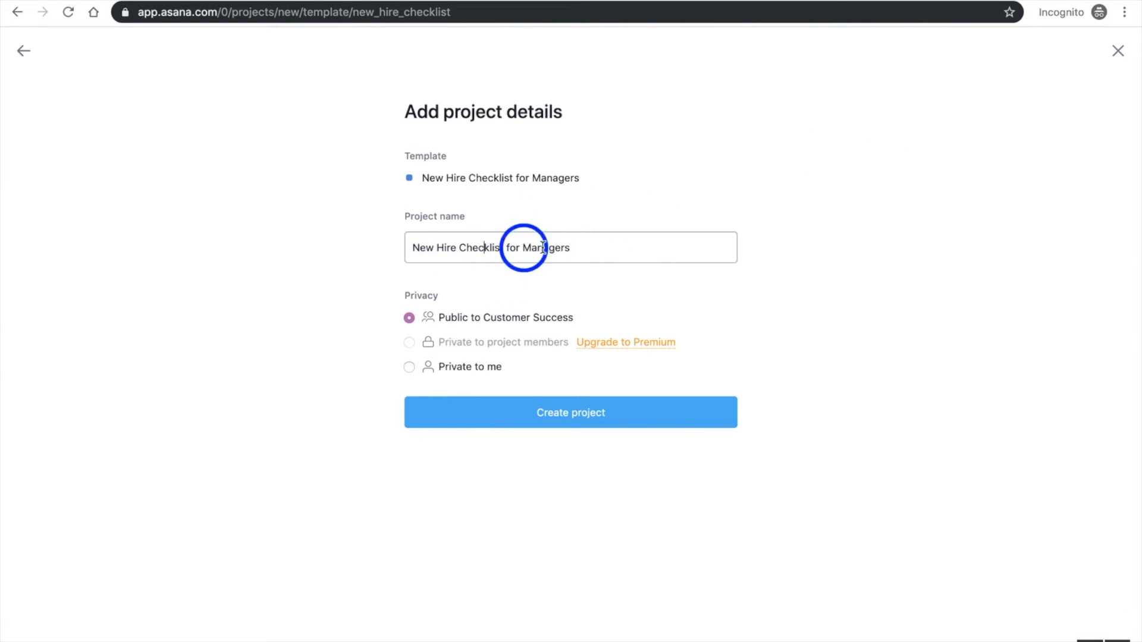
left_click(591, 250)
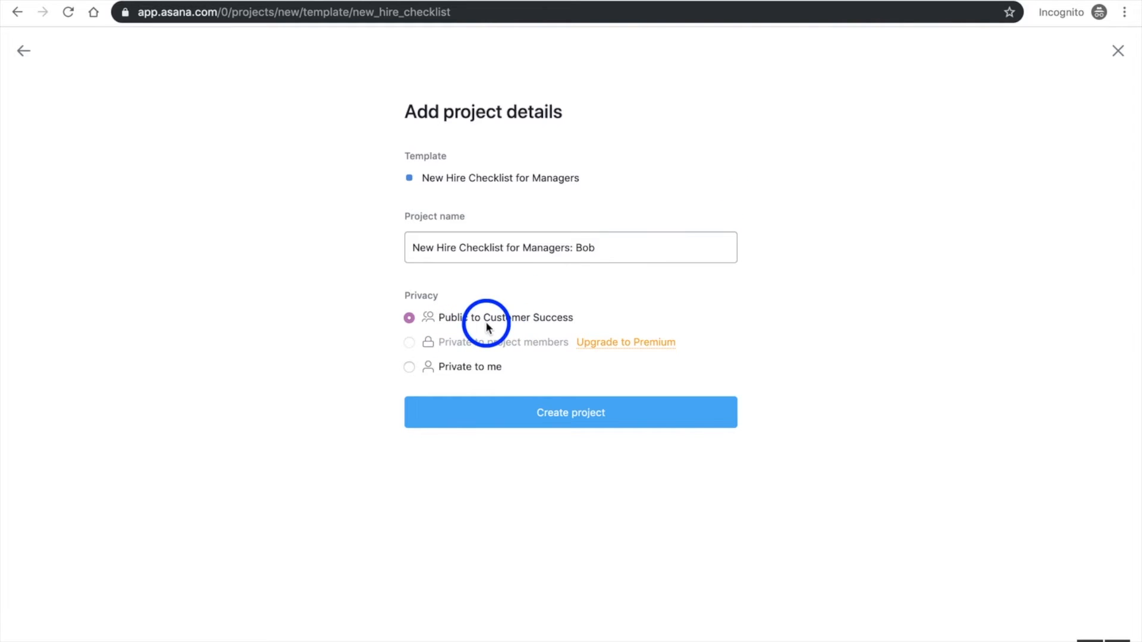
left_click(550, 423)
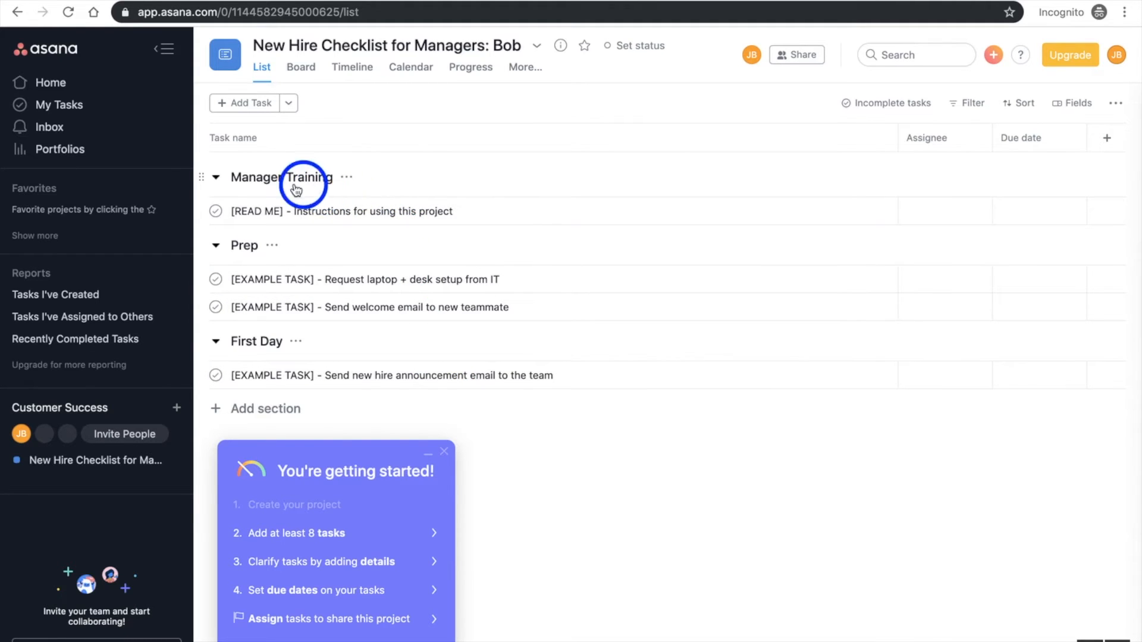
View the details of the [READ ME] instructions task in the Manager Training section
left_click(361, 213)
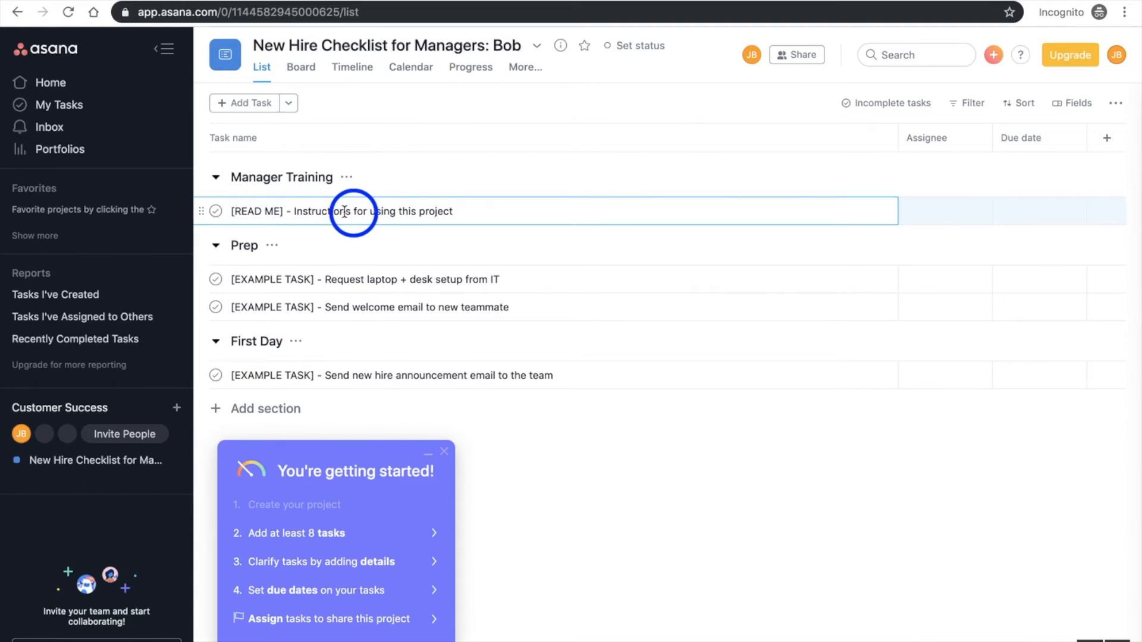
left_click(870, 219)
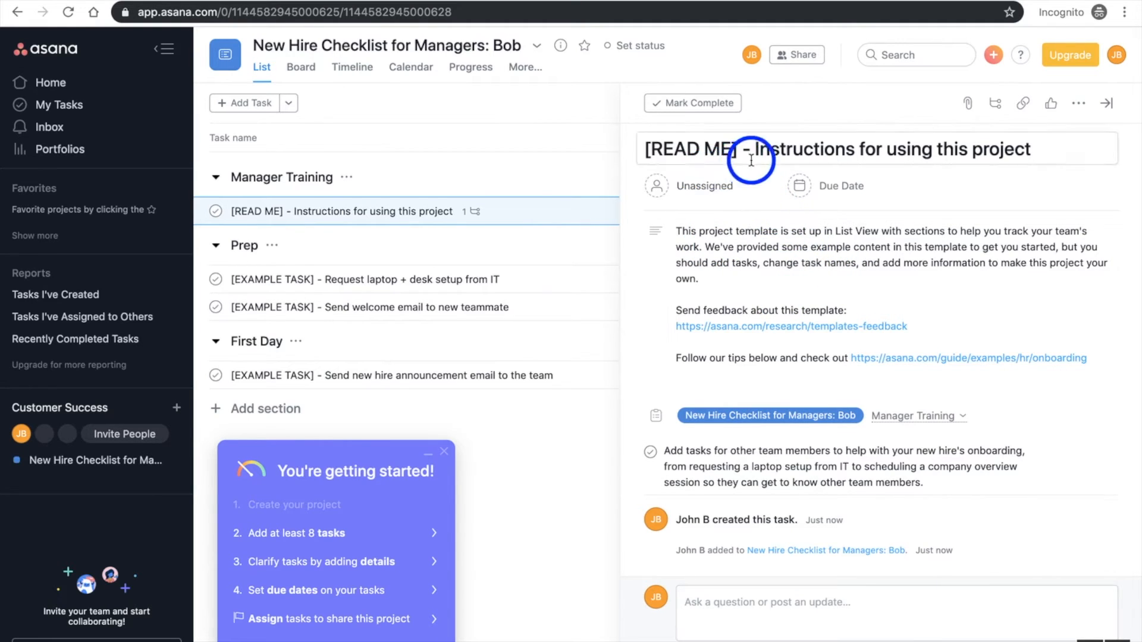
Assign the [READ ME] instructions task to yourself and set its due date to October 21, 2019
left_click(705, 187)
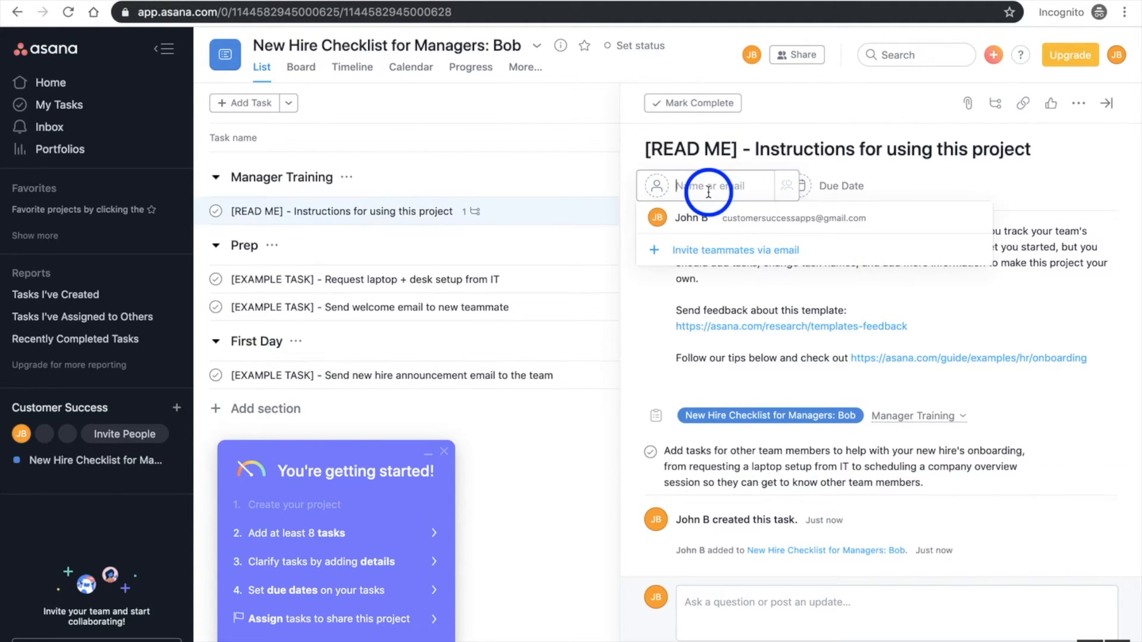
left_click(723, 218)
left_click(832, 187)
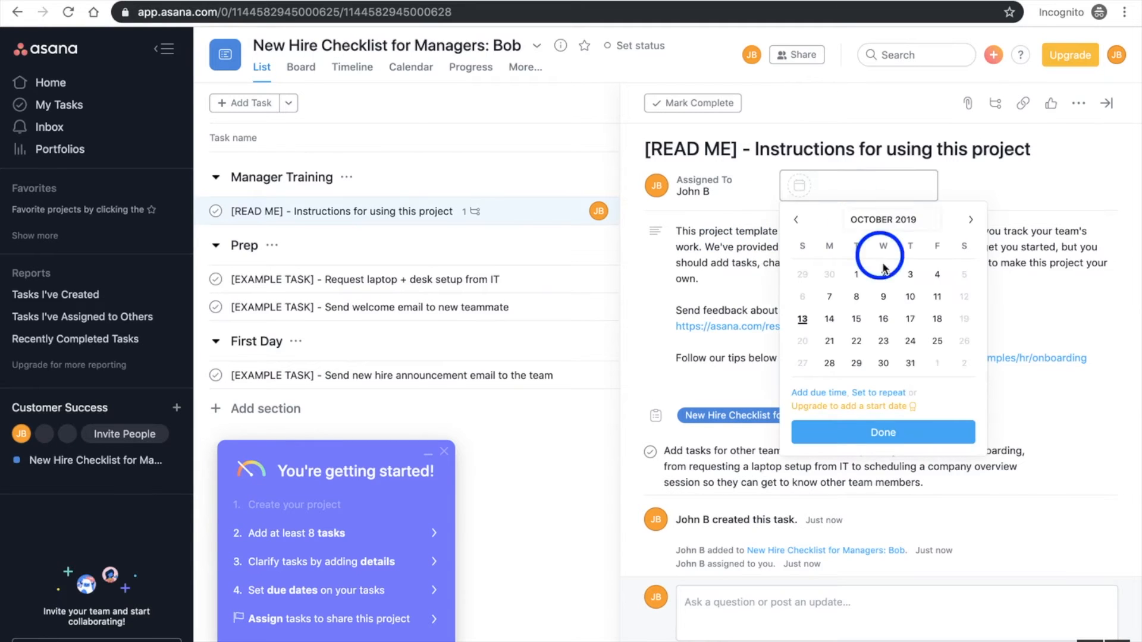
left_click(830, 341)
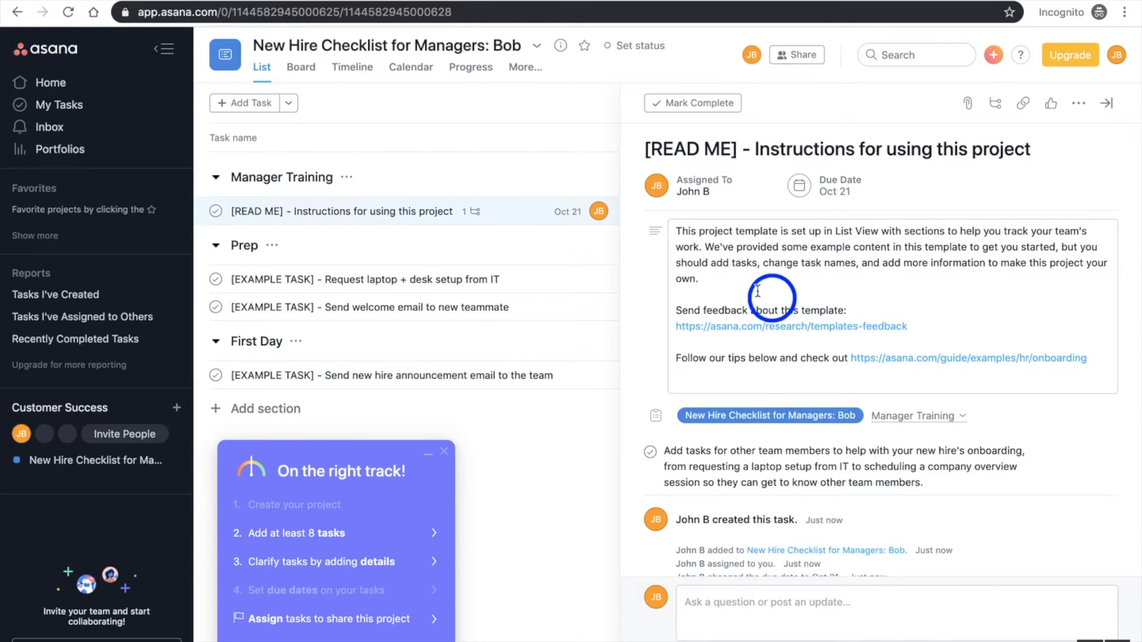
Add the subtask "Something more that need done" to the [READ ME] instructions task
left_click(735, 325)
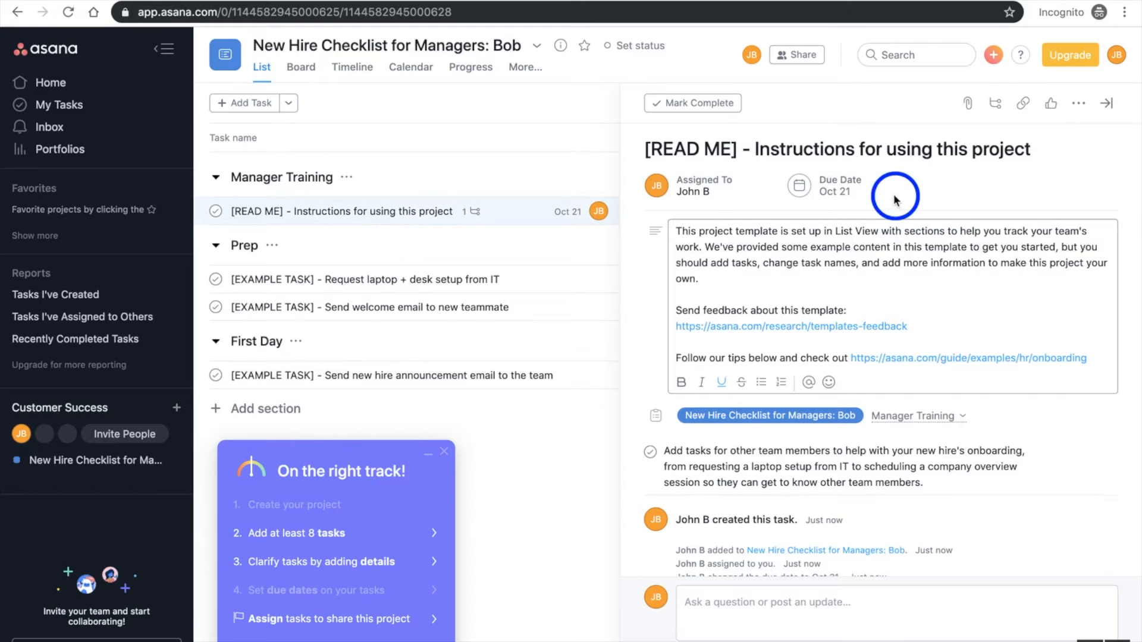
left_click(997, 109)
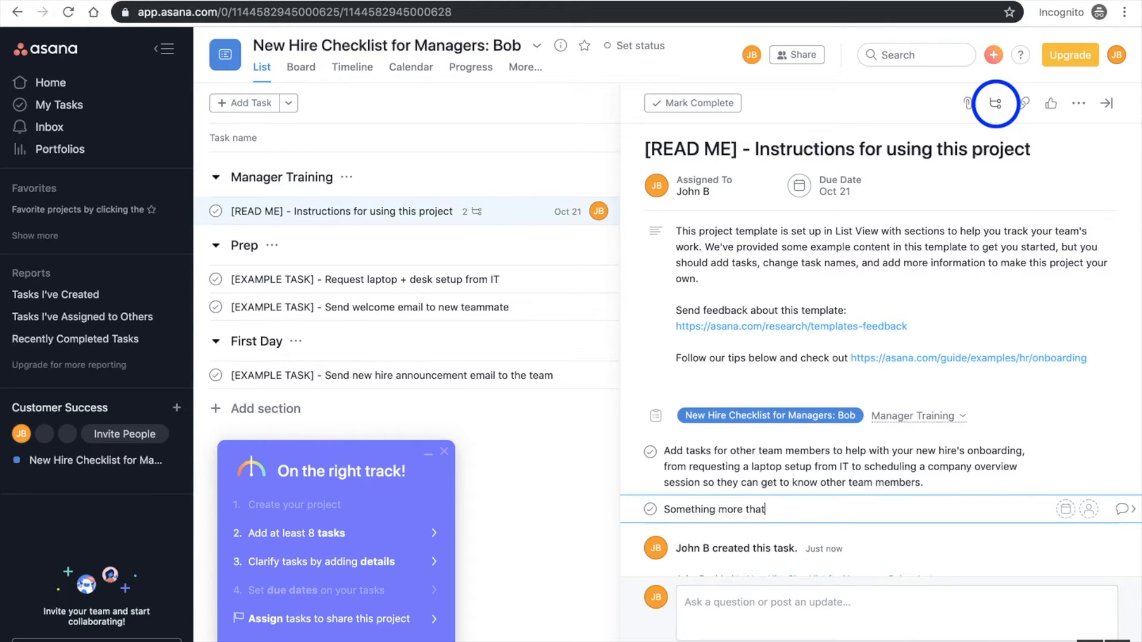
key("Return")
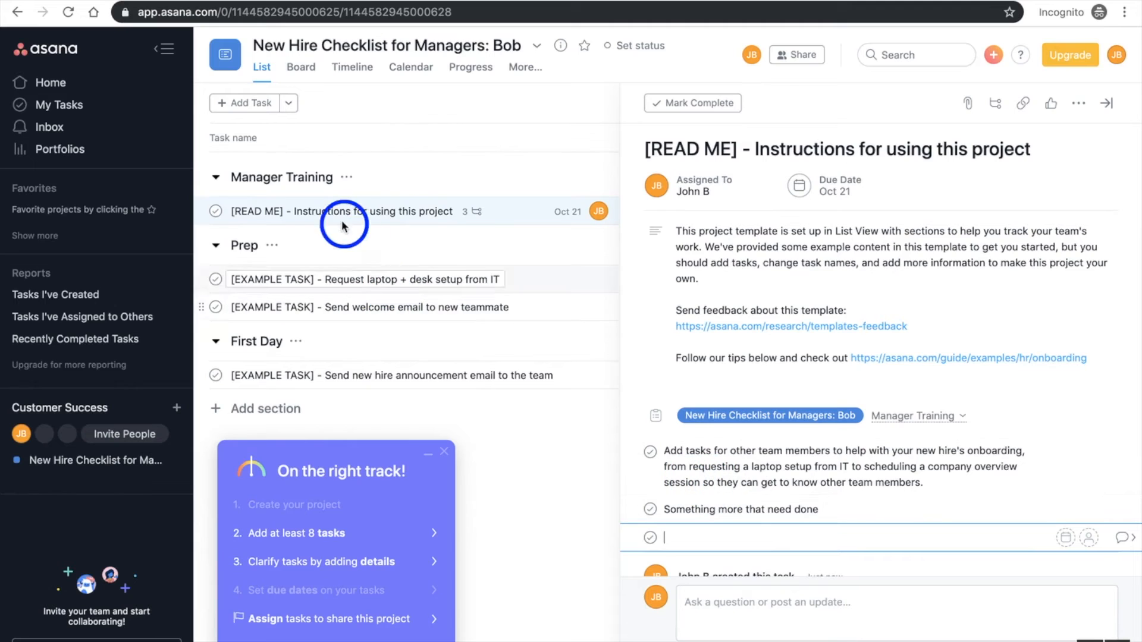
Copy the link of the [READ ME] instructions task and like the task
left_click(1024, 106)
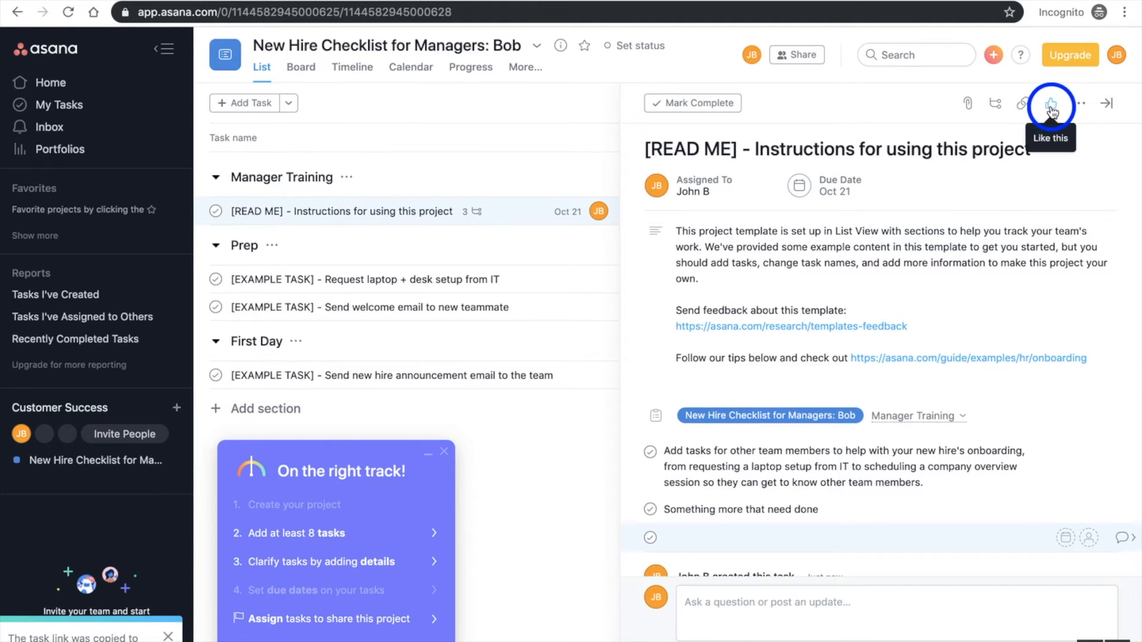
left_click(1052, 107)
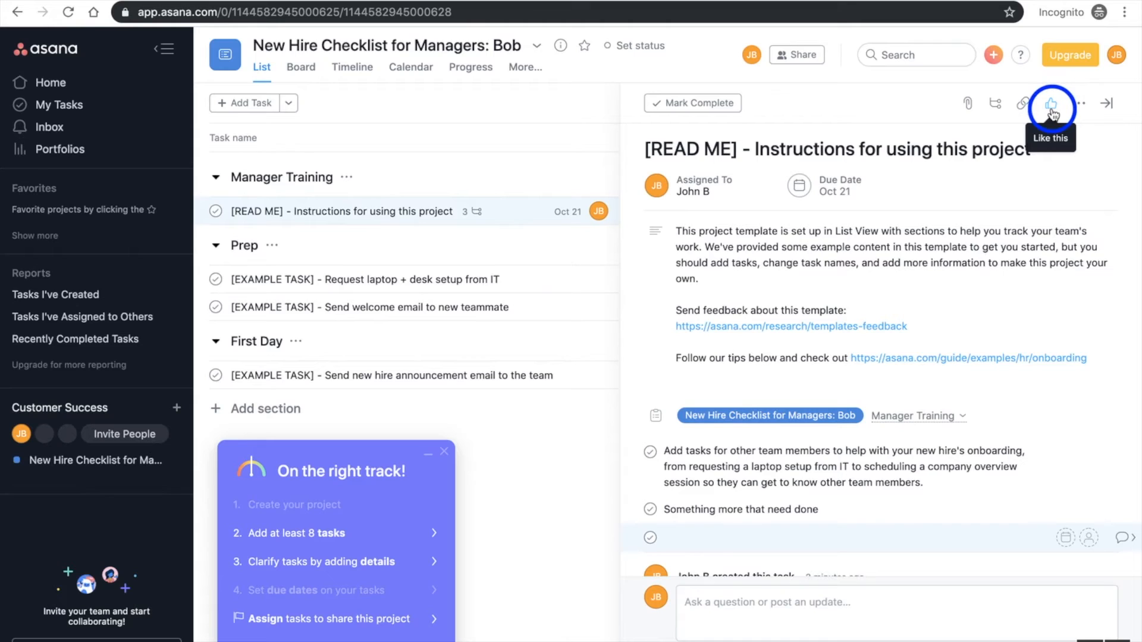
left_click(1052, 111)
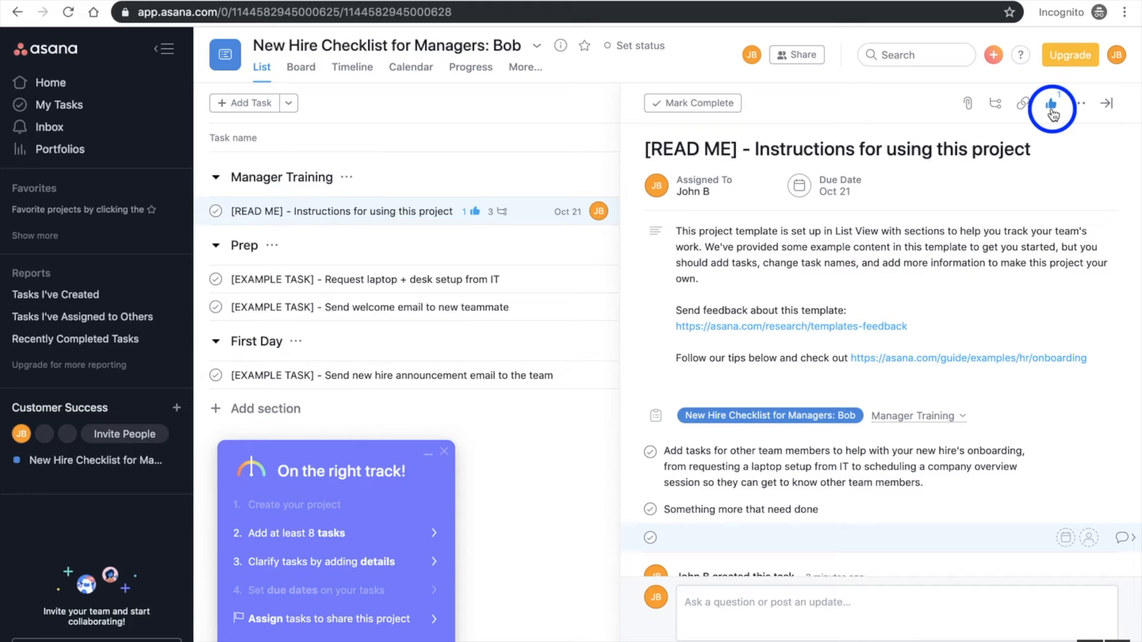
left_click(1052, 107)
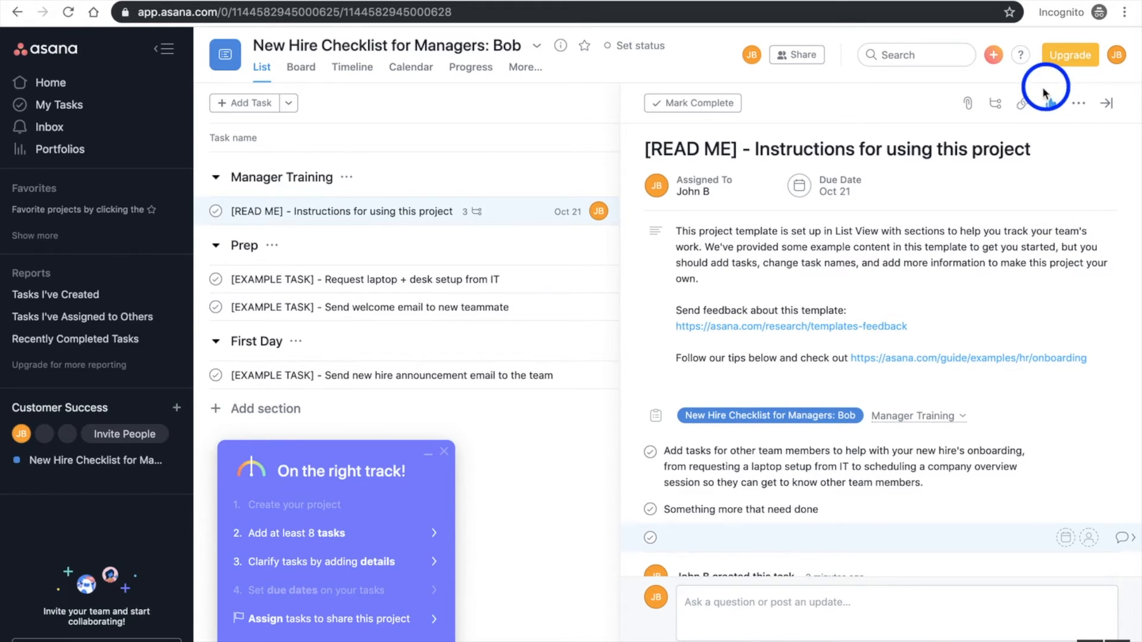
left_click(1051, 105)
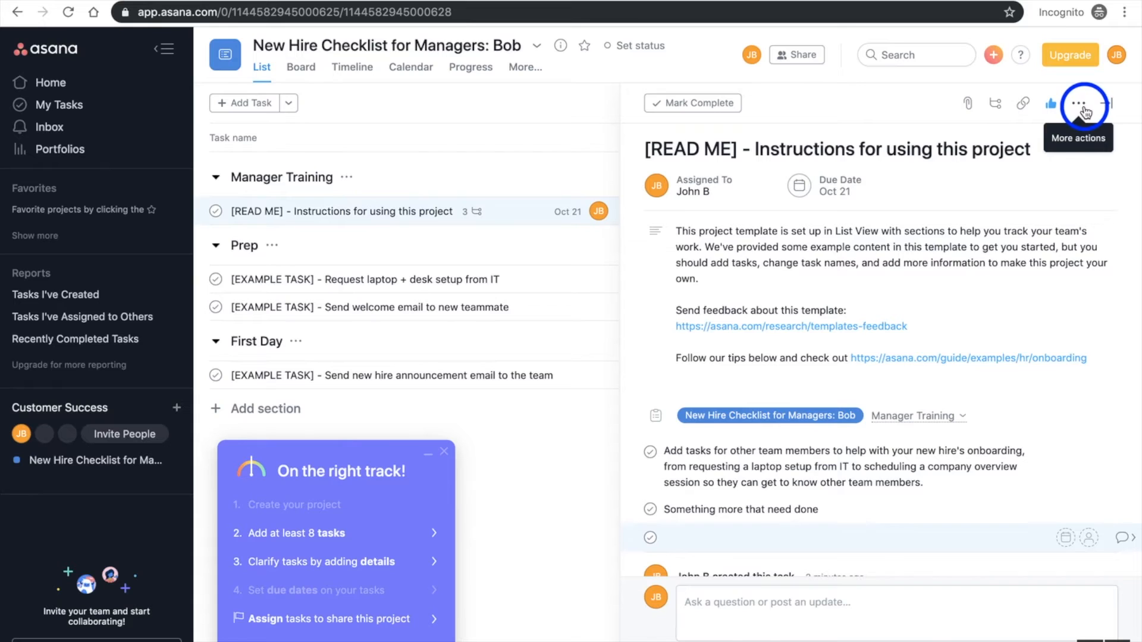
Look over the additional actions for the [READ ME] task, mark it complete and close its details
left_click(1080, 108)
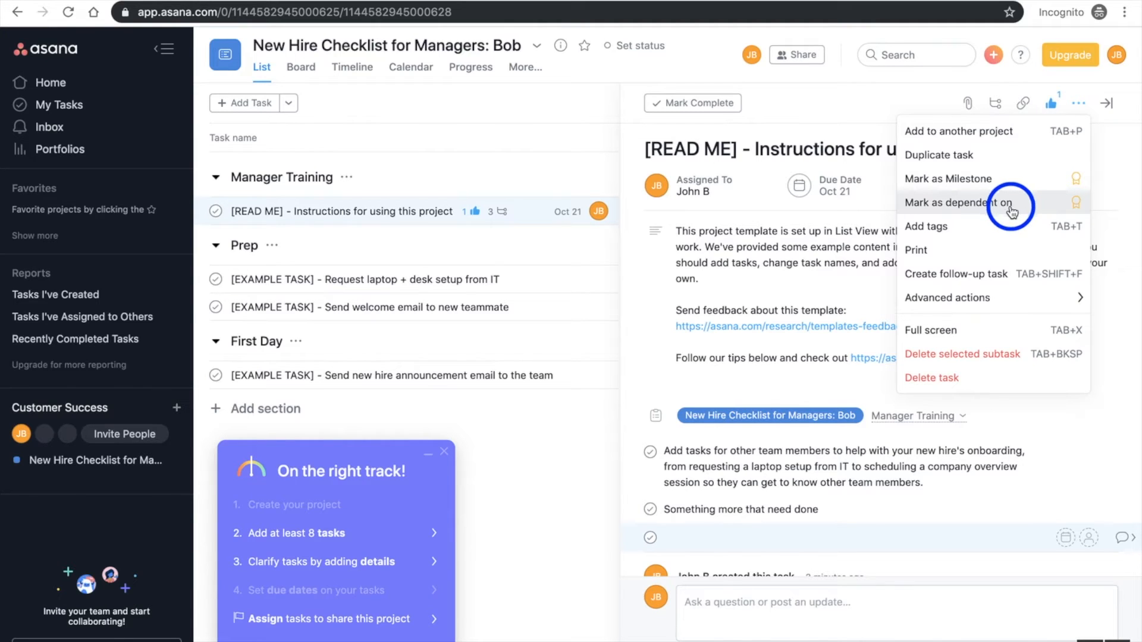
left_click(1080, 102)
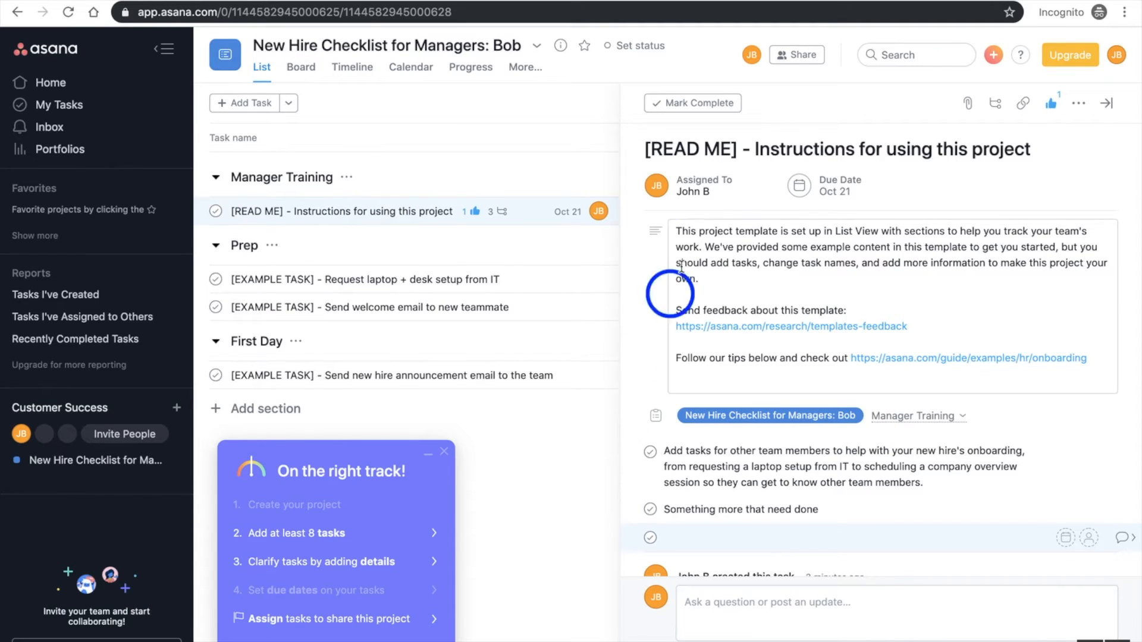
left_click(690, 104)
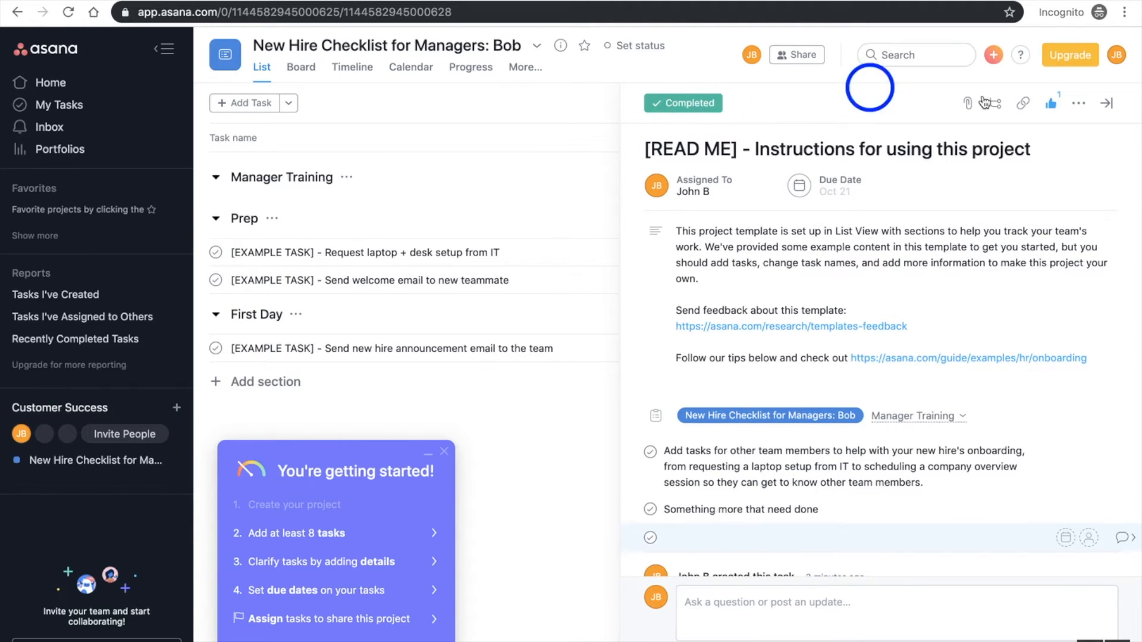
left_click(1108, 106)
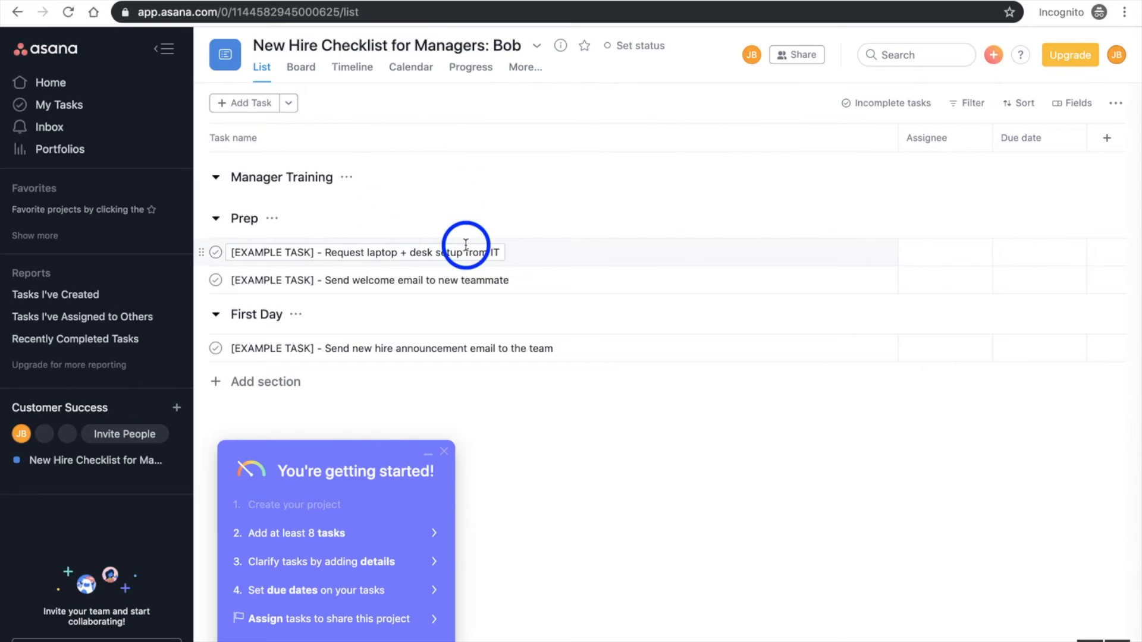
Assign both example tasks in the Prep section to yourself
left_click(931, 255)
left_click(965, 316)
left_click(944, 280)
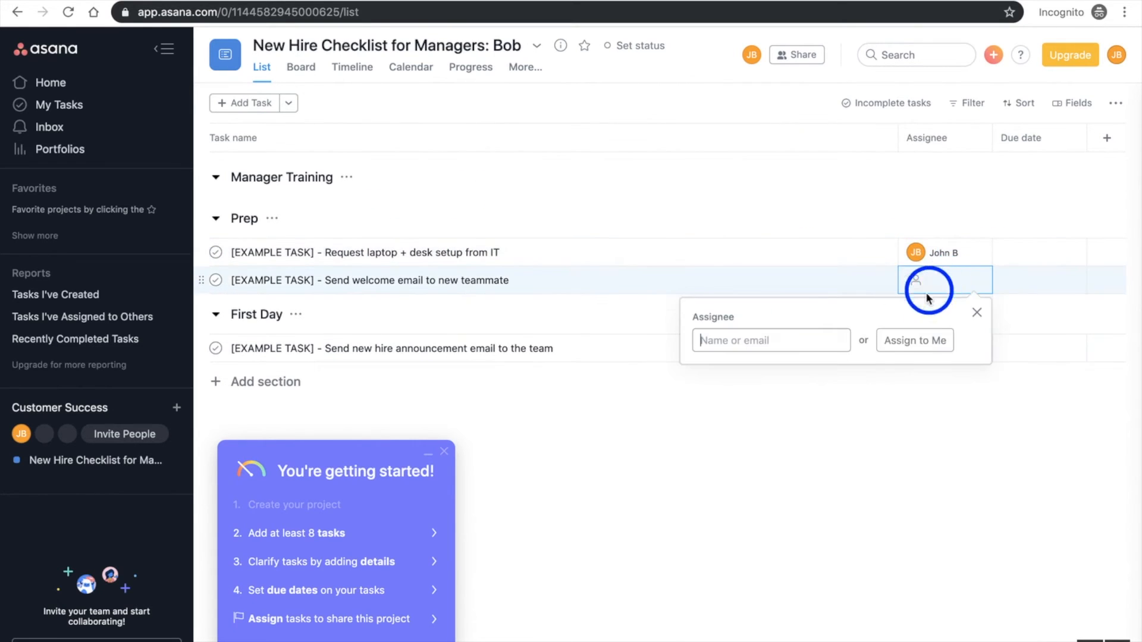
left_click(921, 340)
Set the Prep due dates to October 15 for the laptop and desk request and October 24 for the welcome email
left_click(1031, 264)
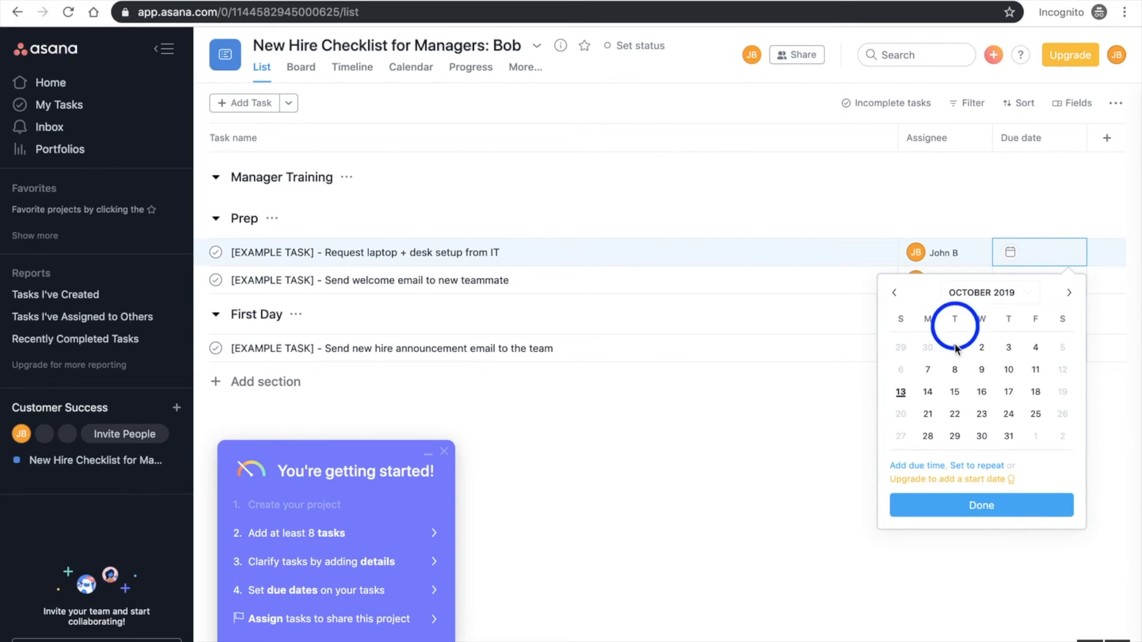
left_click(959, 392)
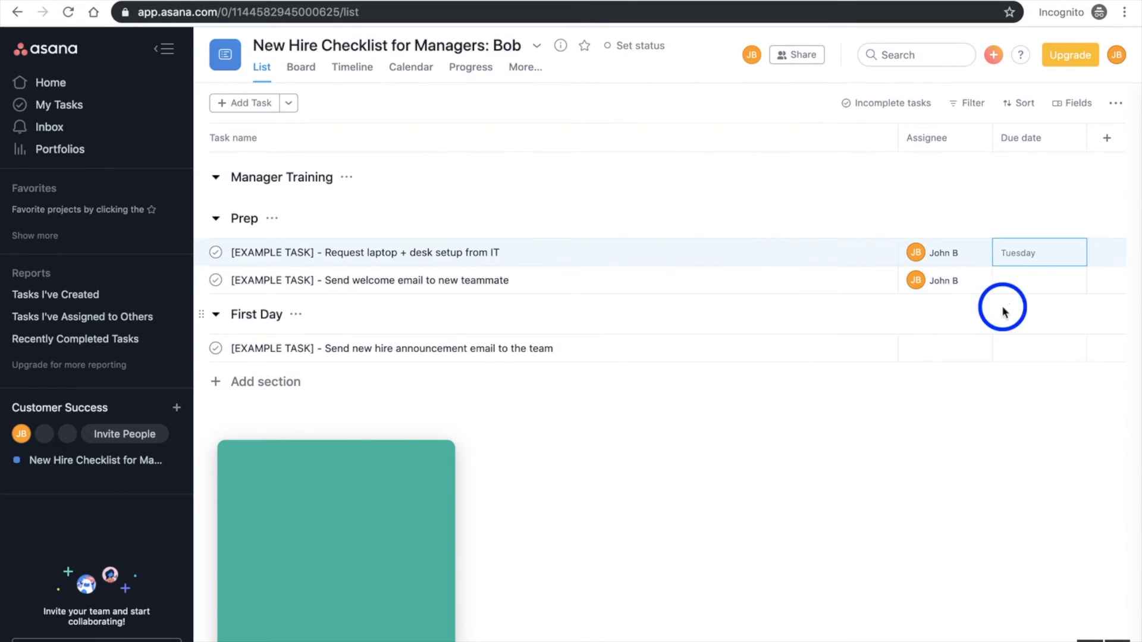
left_click(1031, 281)
left_click(1009, 420)
left_click(1009, 442)
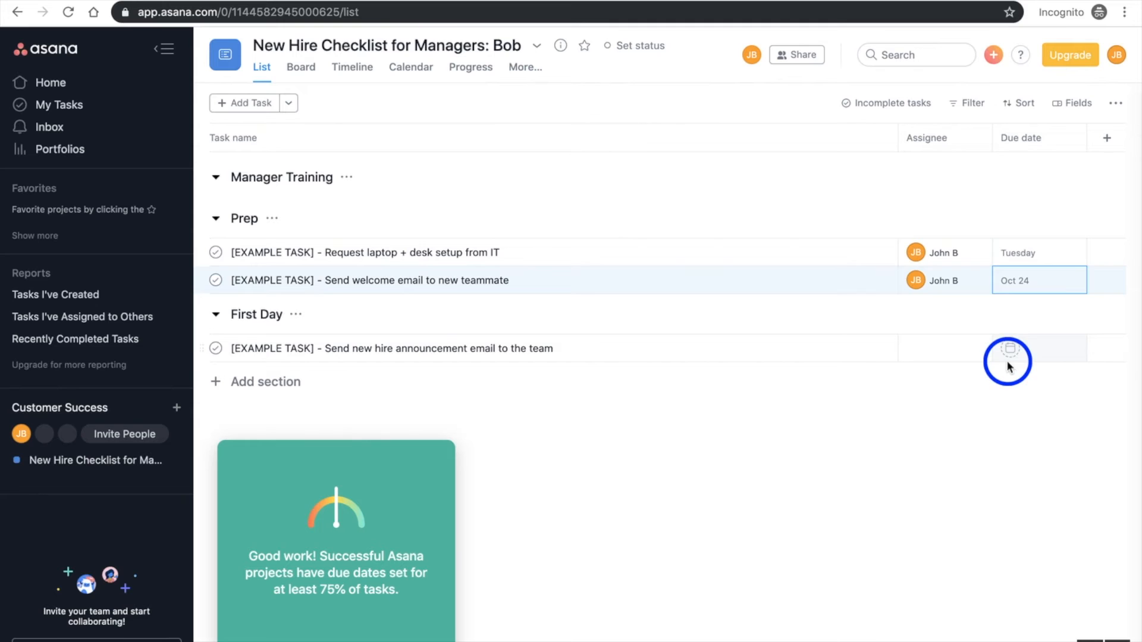
Set the First Day announcement email task's due date to October 10 and assign it to yourself
left_click(1008, 349)
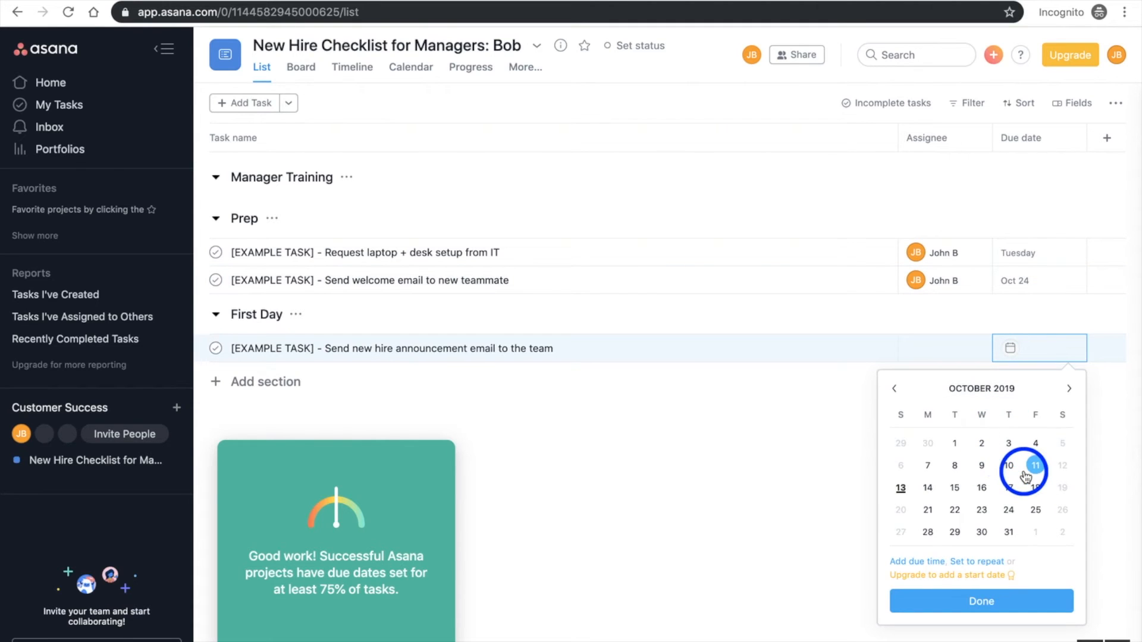
left_click(1009, 466)
left_click(949, 359)
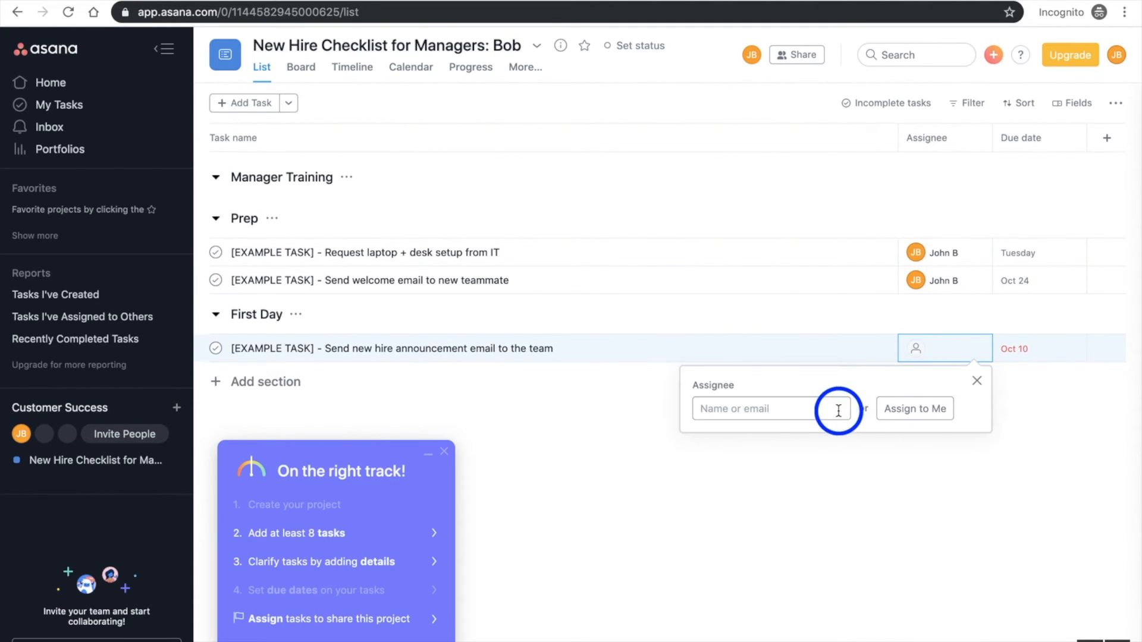
left_click(915, 410)
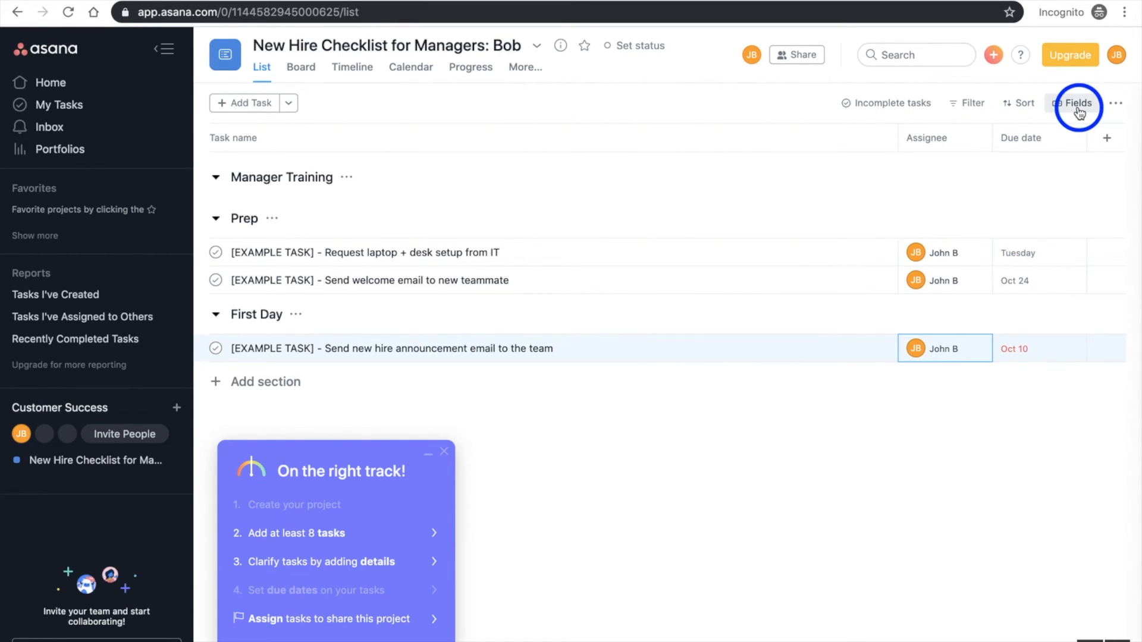
Look over the quick filters, the custom assignee filter and the sort options for the task list
left_click(972, 107)
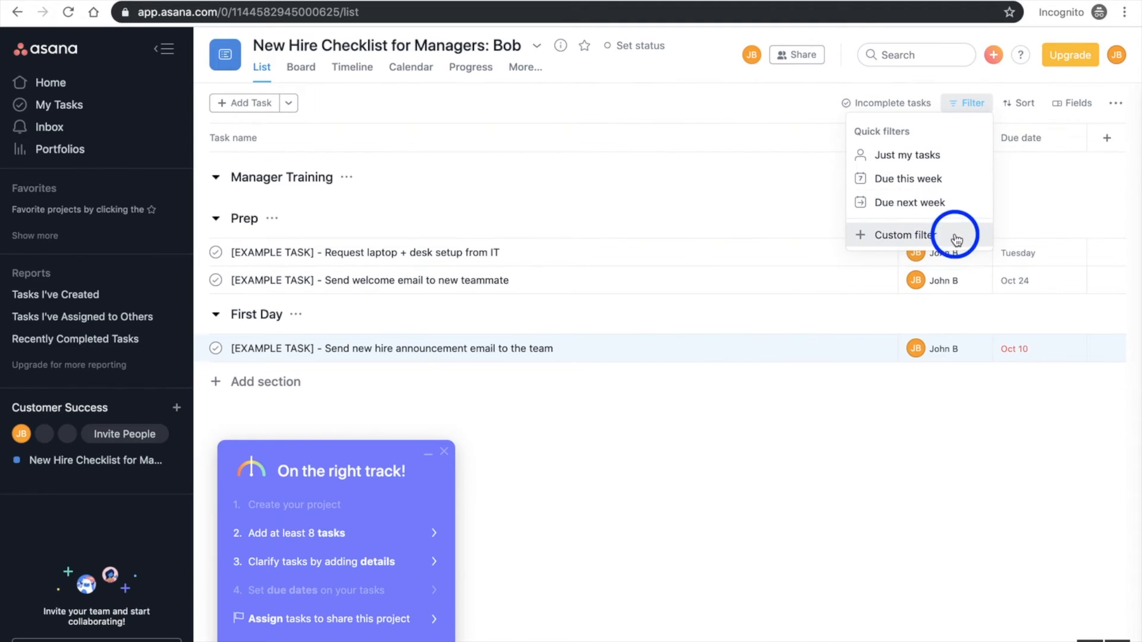
left_click(931, 236)
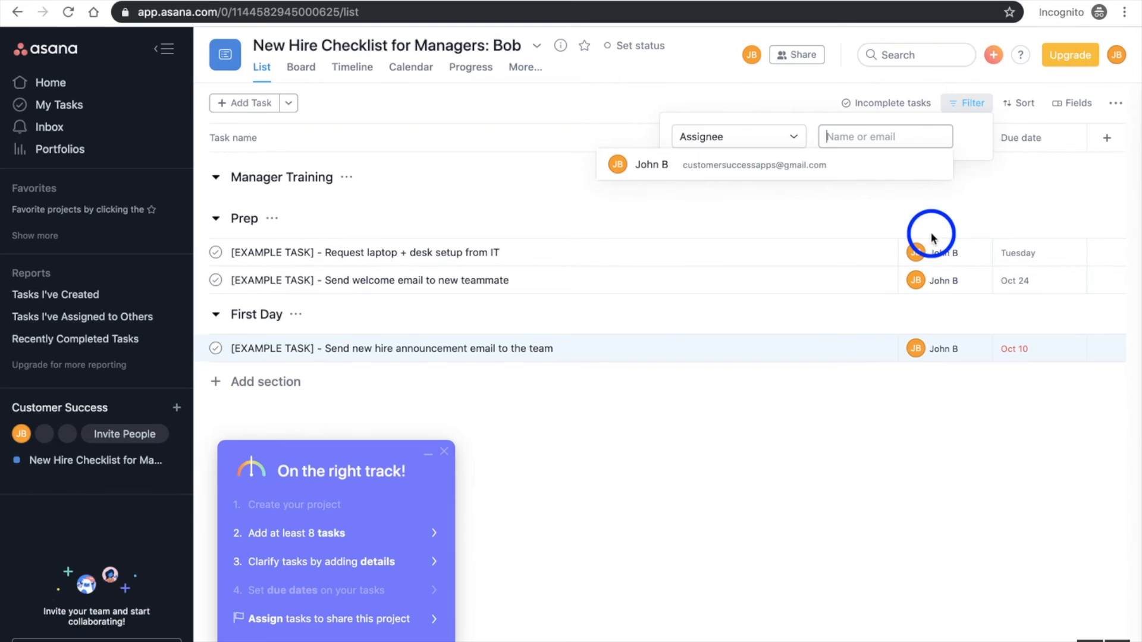
left_click(964, 113)
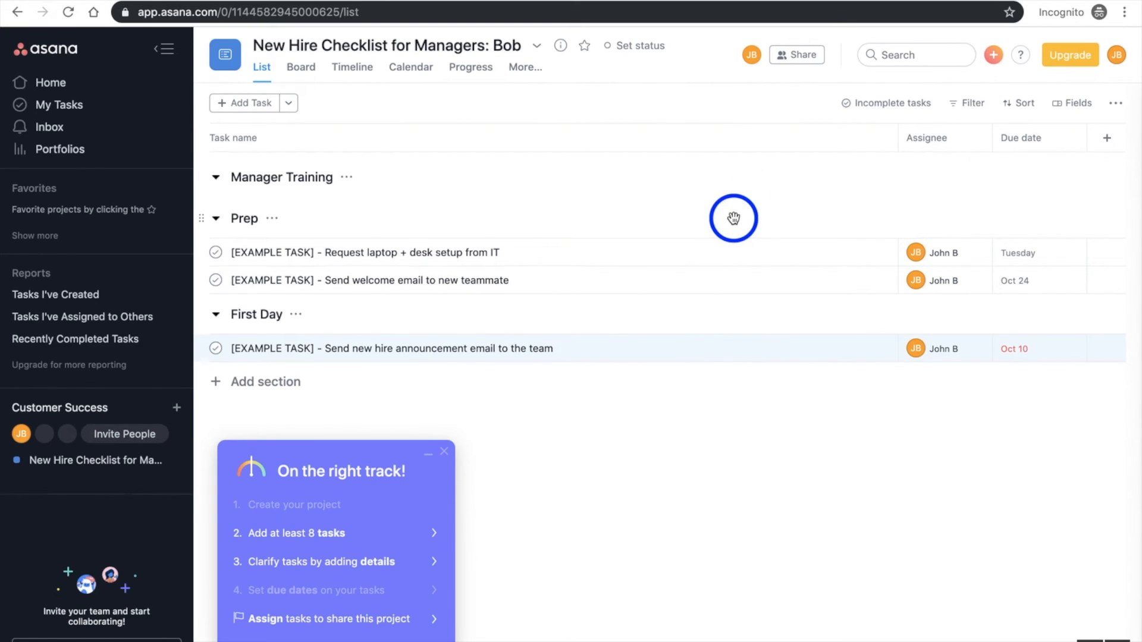
left_click(975, 107)
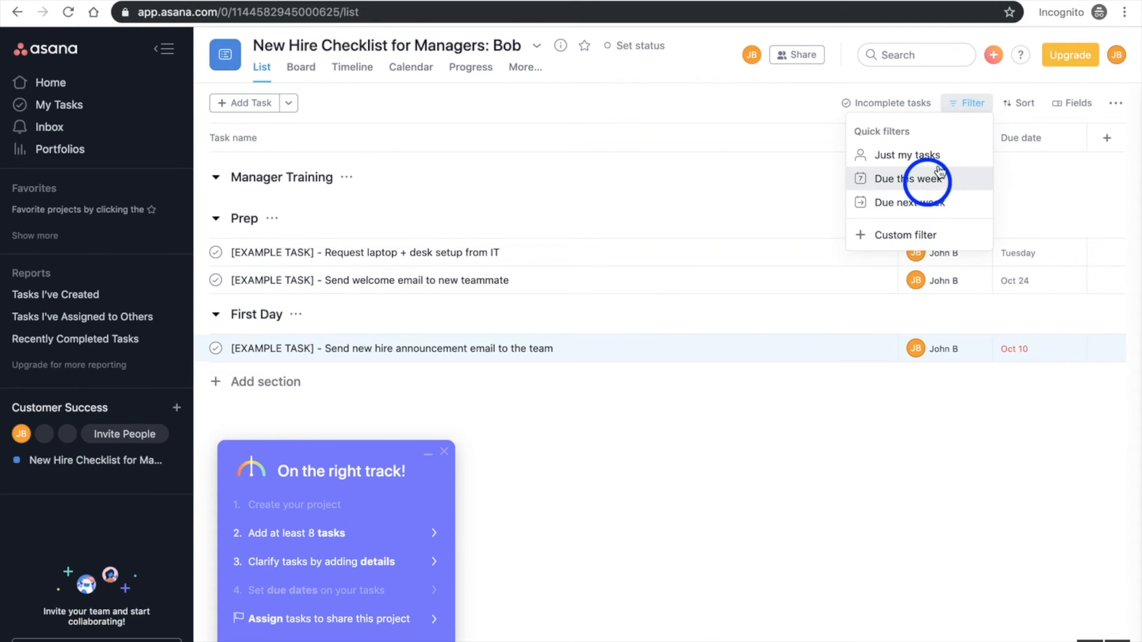
left_click(1025, 107)
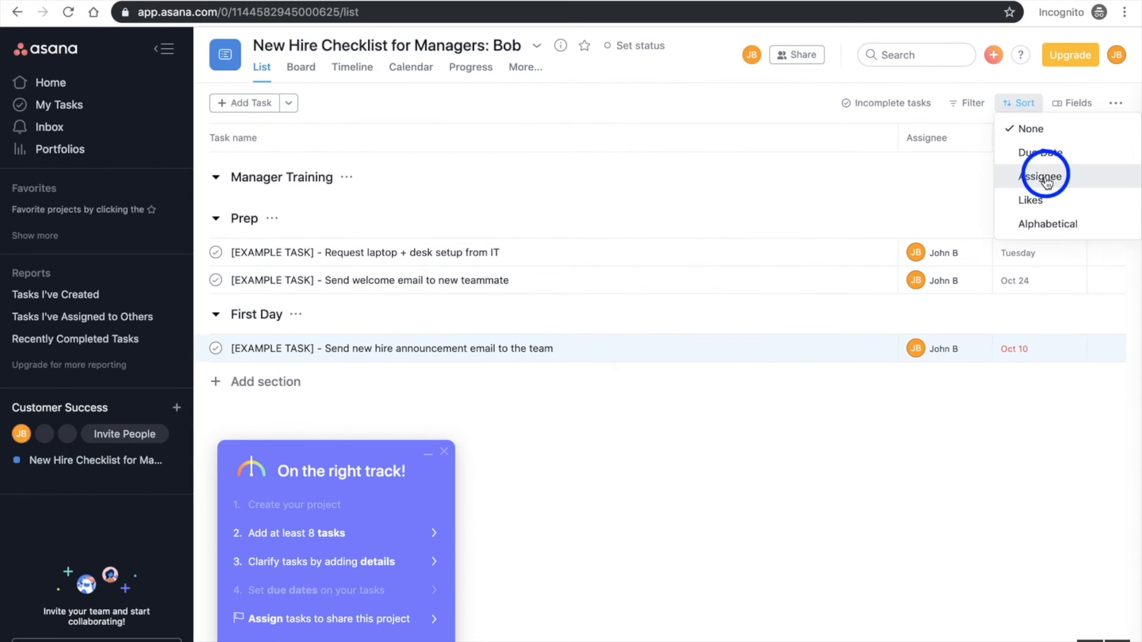
left_click(1041, 106)
Show the Projects and Tags columns in the task list and try to add a custom field
left_click(1072, 106)
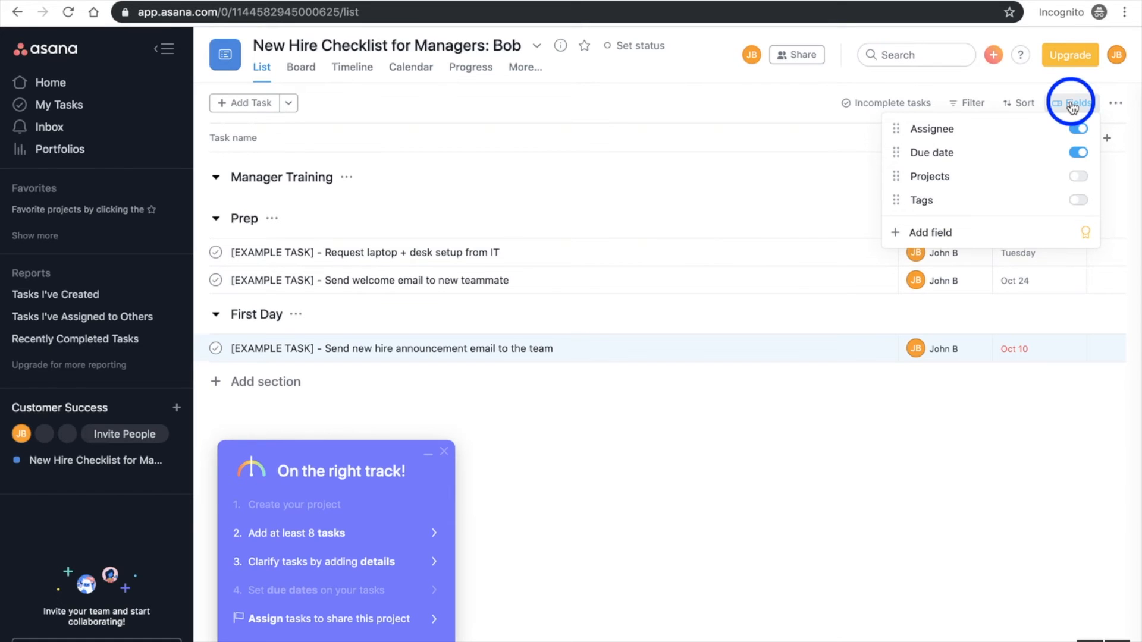
left_click(1081, 178)
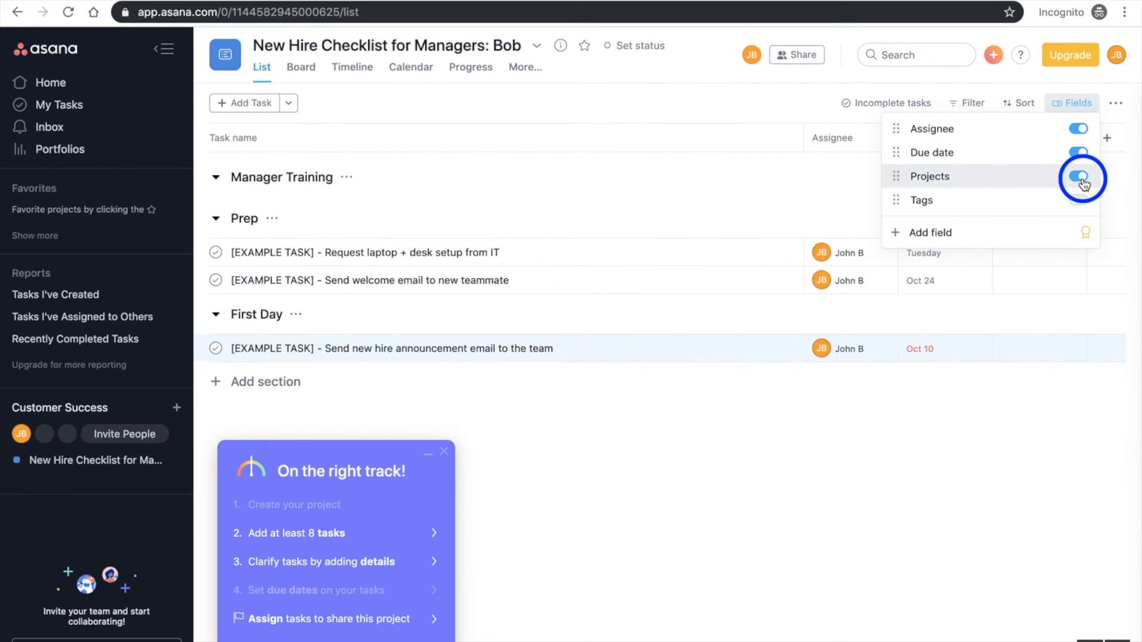
left_click(1080, 201)
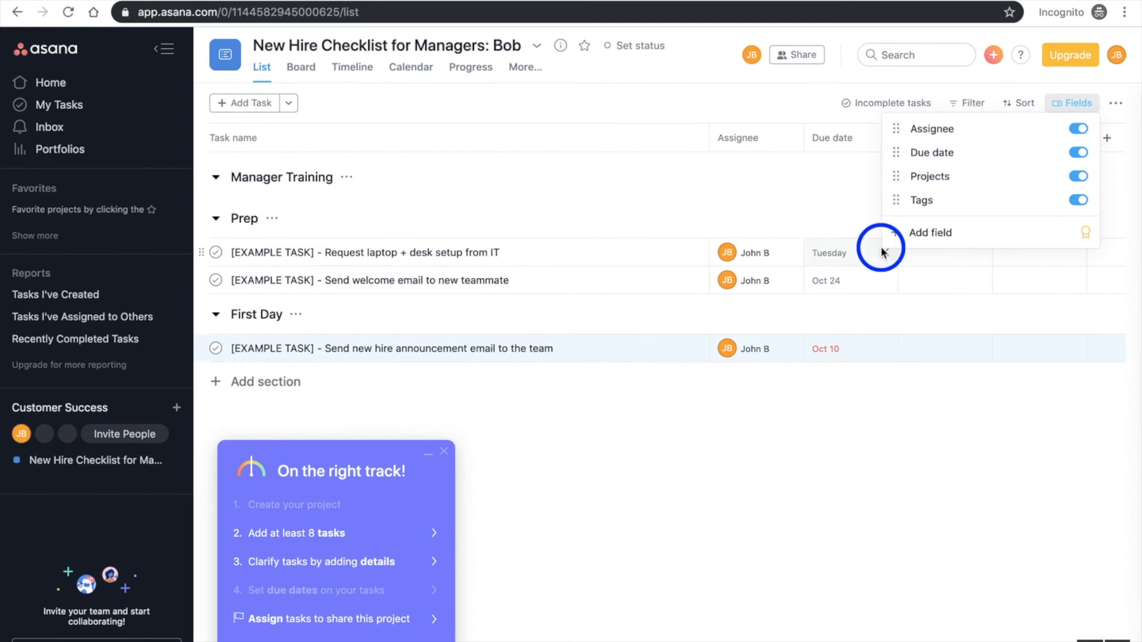
left_click(931, 235)
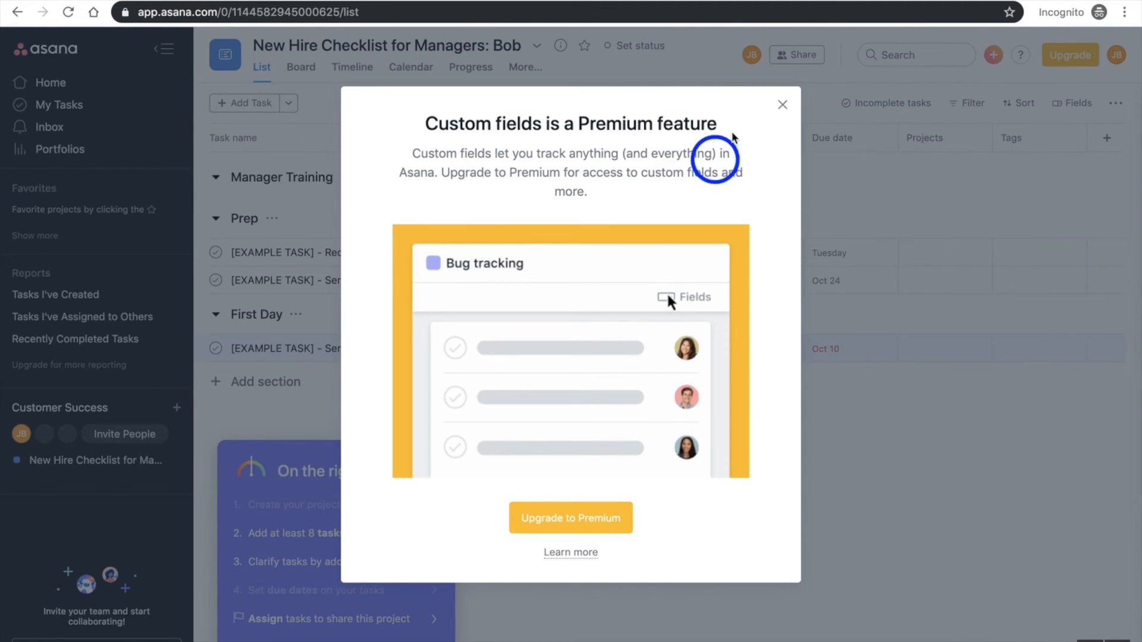
left_click(783, 104)
Look at the Projects and Tags entry fields of the laptop and desk setup task without filling them in
left_click(947, 253)
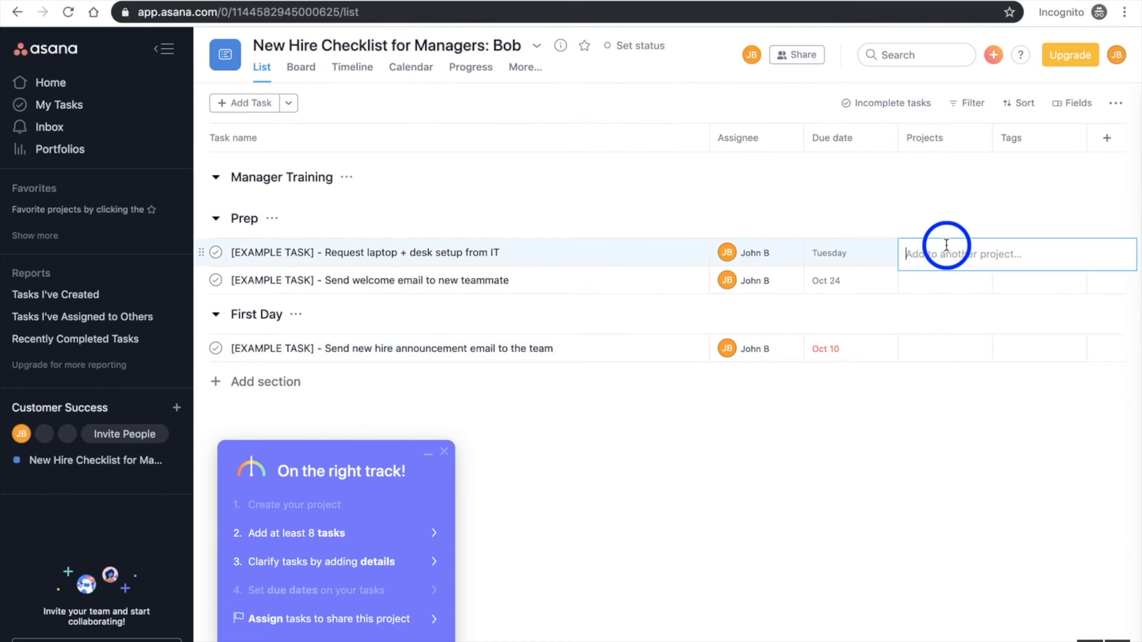
left_click(998, 219)
left_click(1027, 253)
left_click(958, 194)
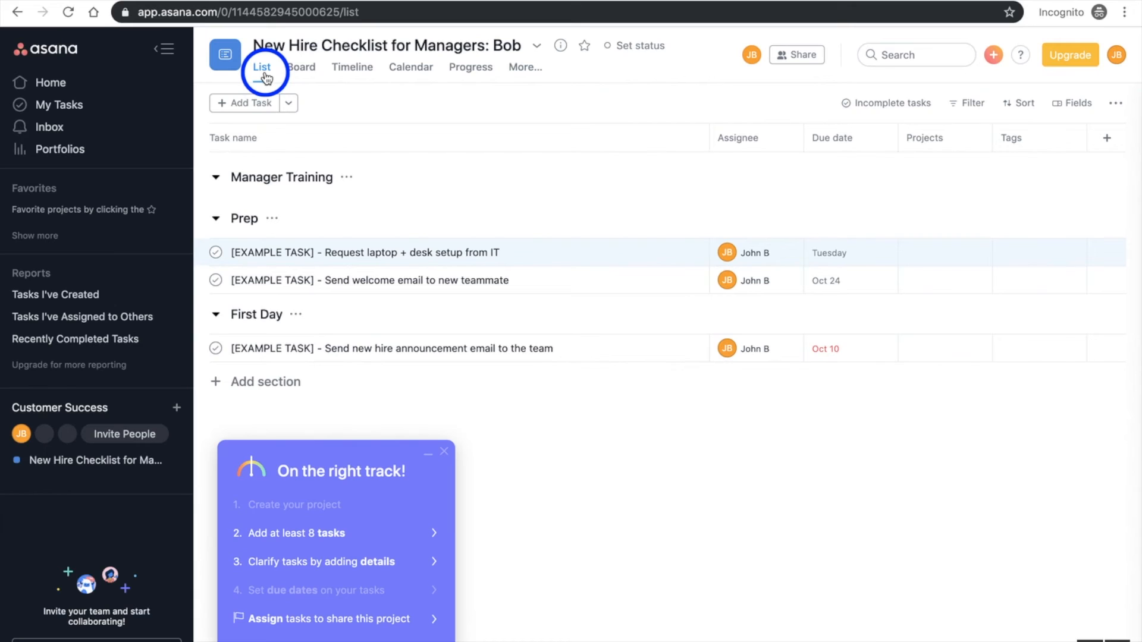
Switch the project to the Board view and add a column named "End"
left_click(301, 70)
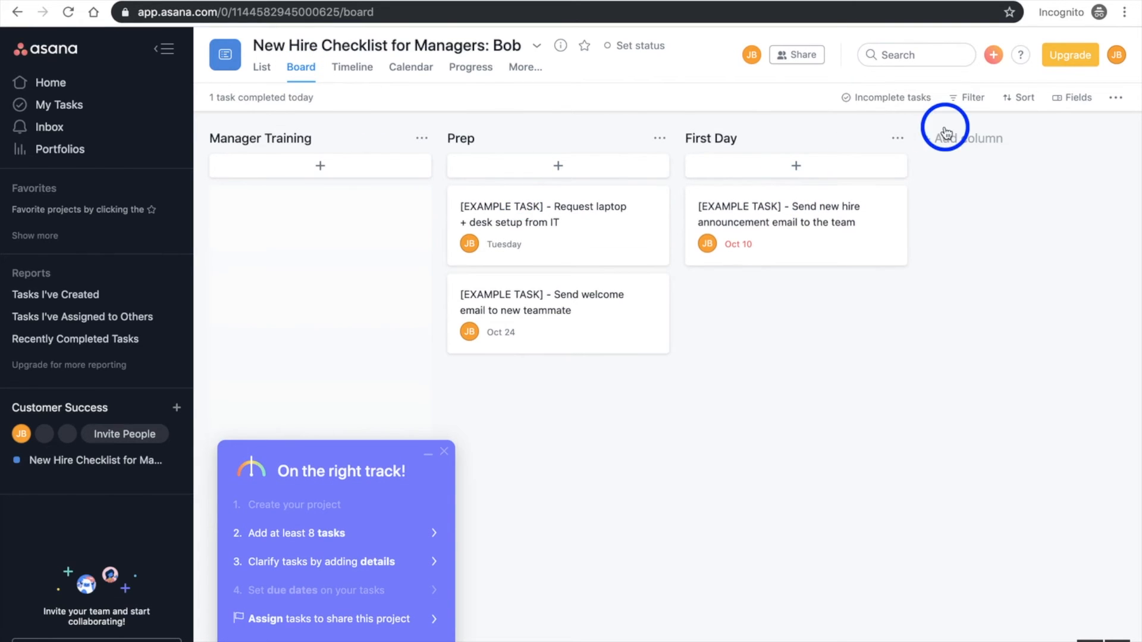
left_click(968, 138)
type("End")
key("Return")
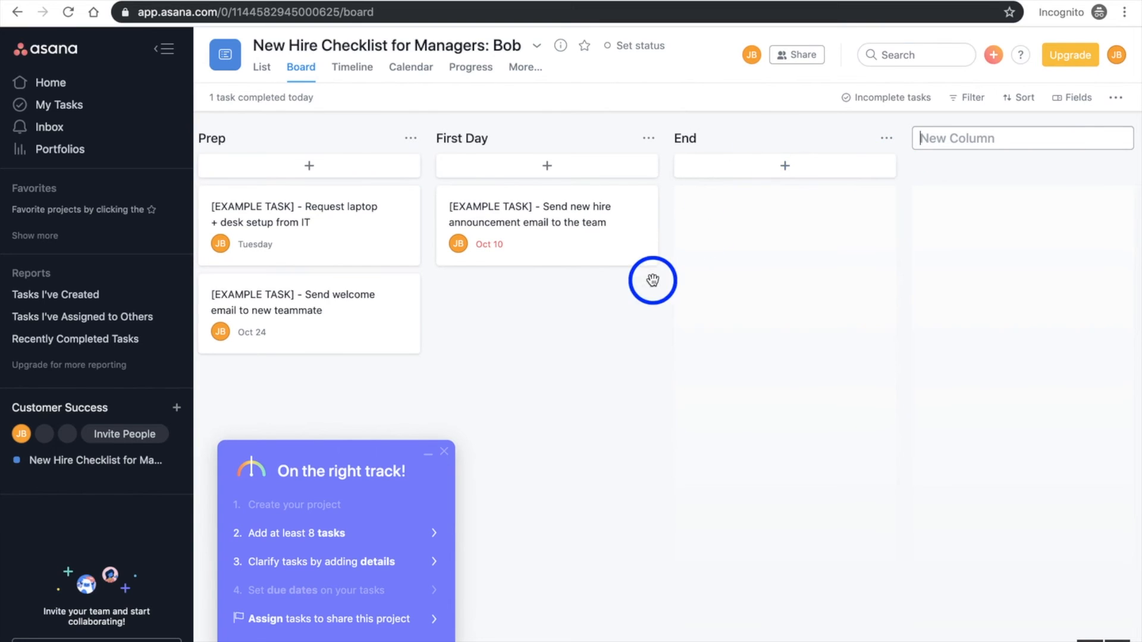
Move the new hire announcement email task between the First Day and End columns, leaving it in End
left_click_drag(492, 234, 754, 256)
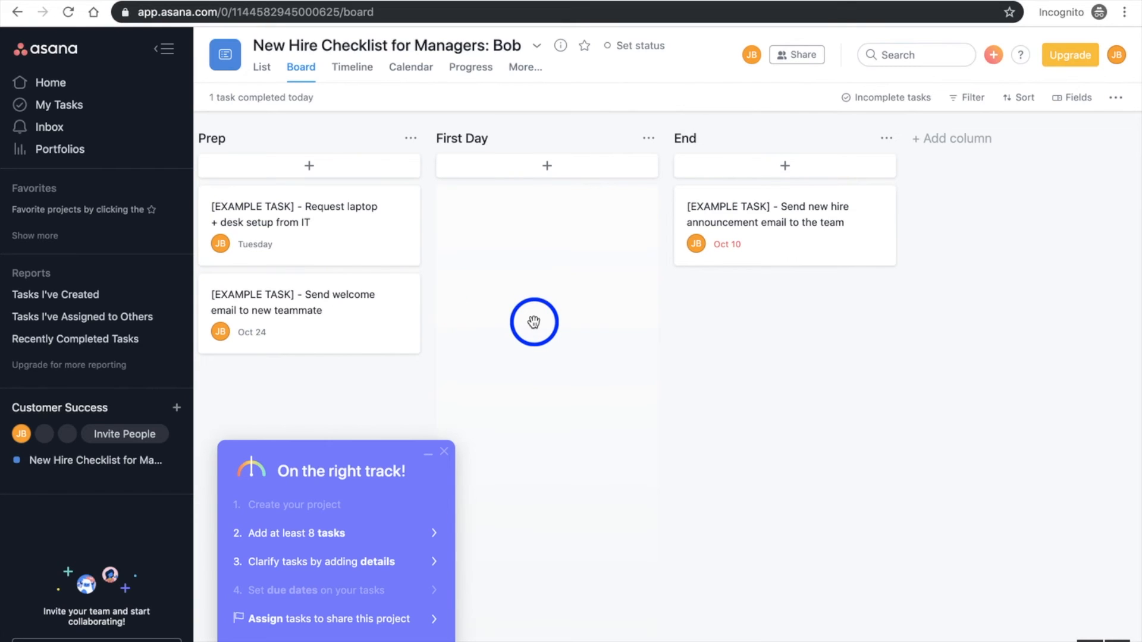
left_click_drag(748, 242, 565, 251)
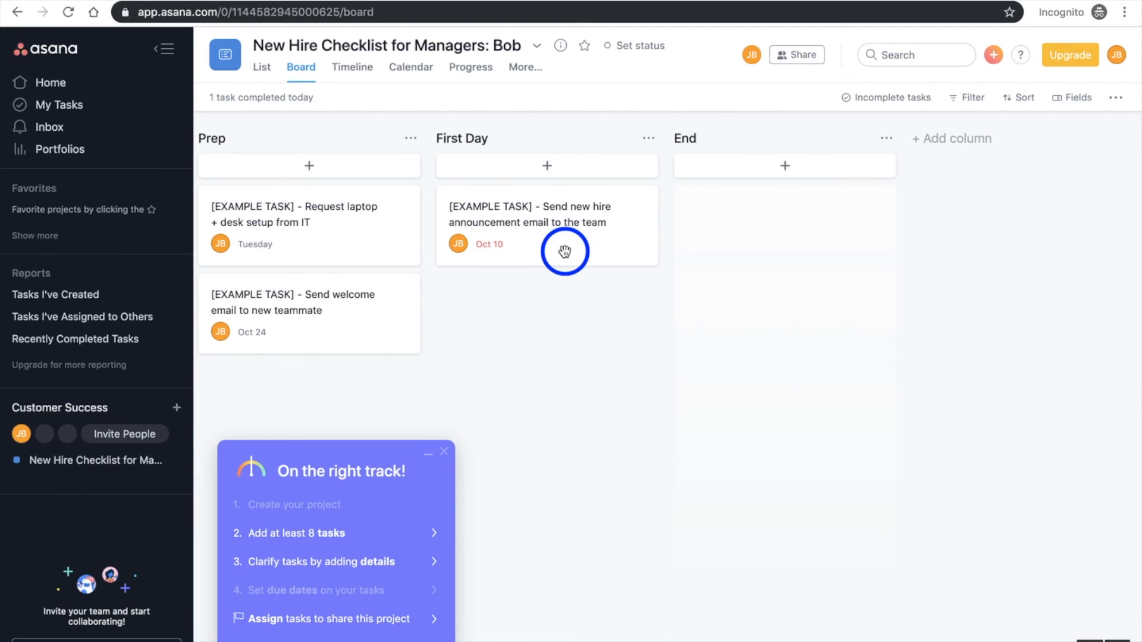
left_click_drag(565, 252, 797, 262)
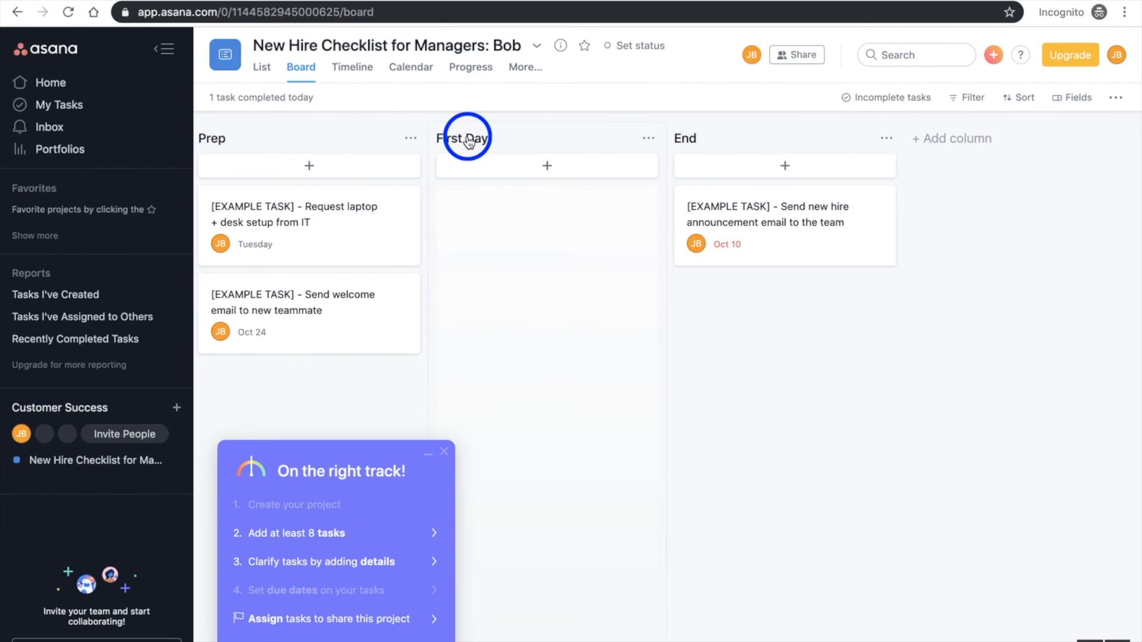
Look at the project's Timeline page, then show its Calendar view and dismiss the calendar tutorial pop-up
left_click(351, 69)
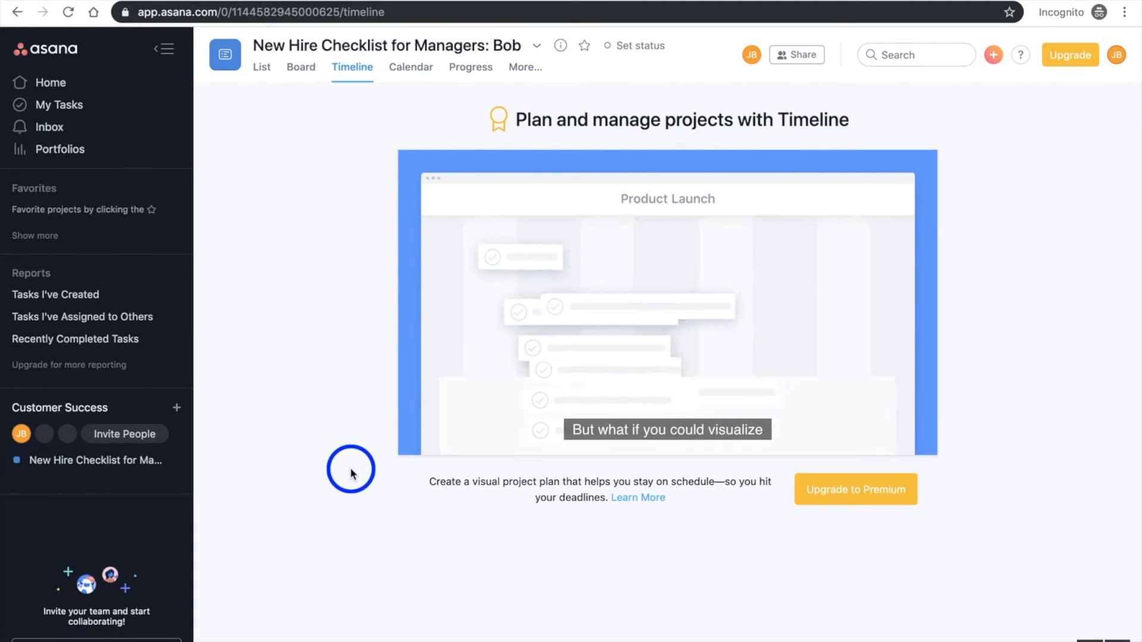
mouse_move(459, 319)
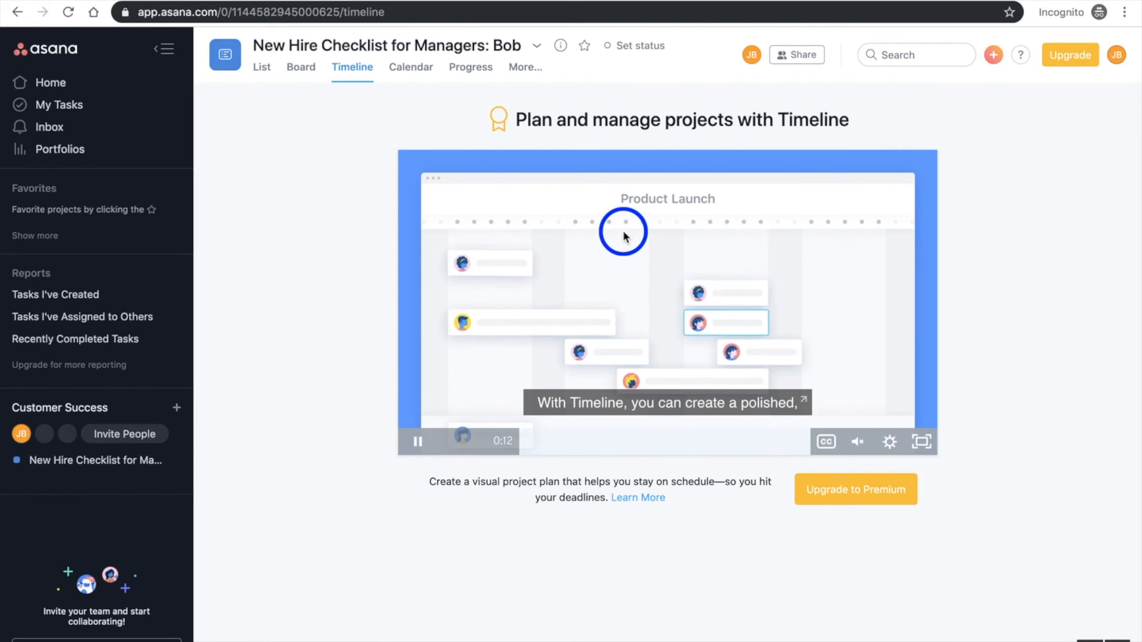
left_click(415, 69)
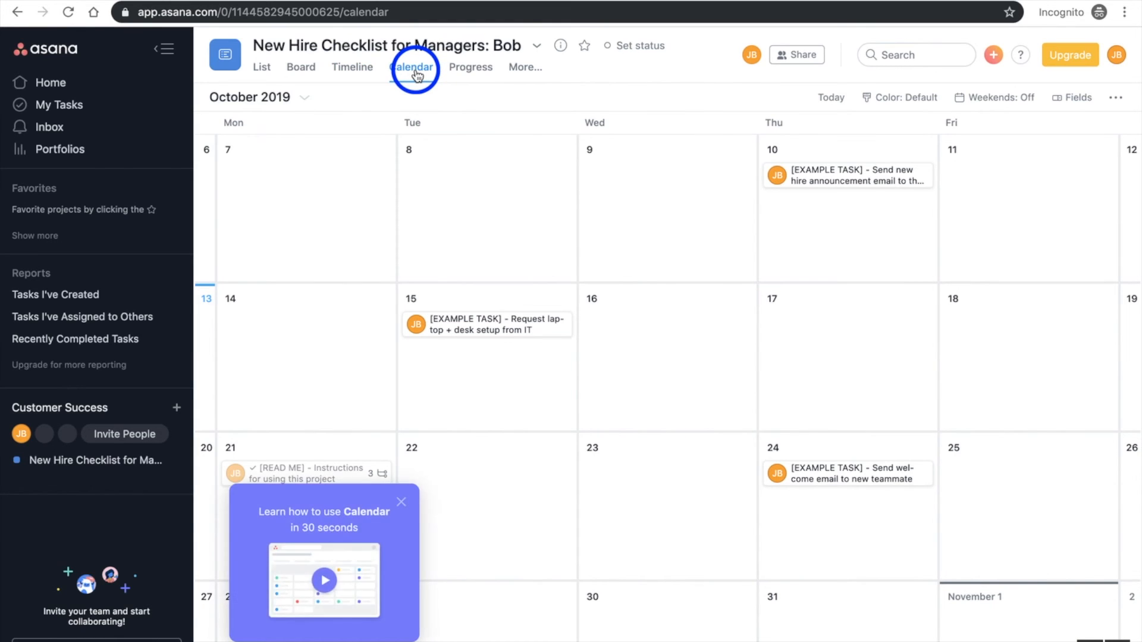
left_click(402, 502)
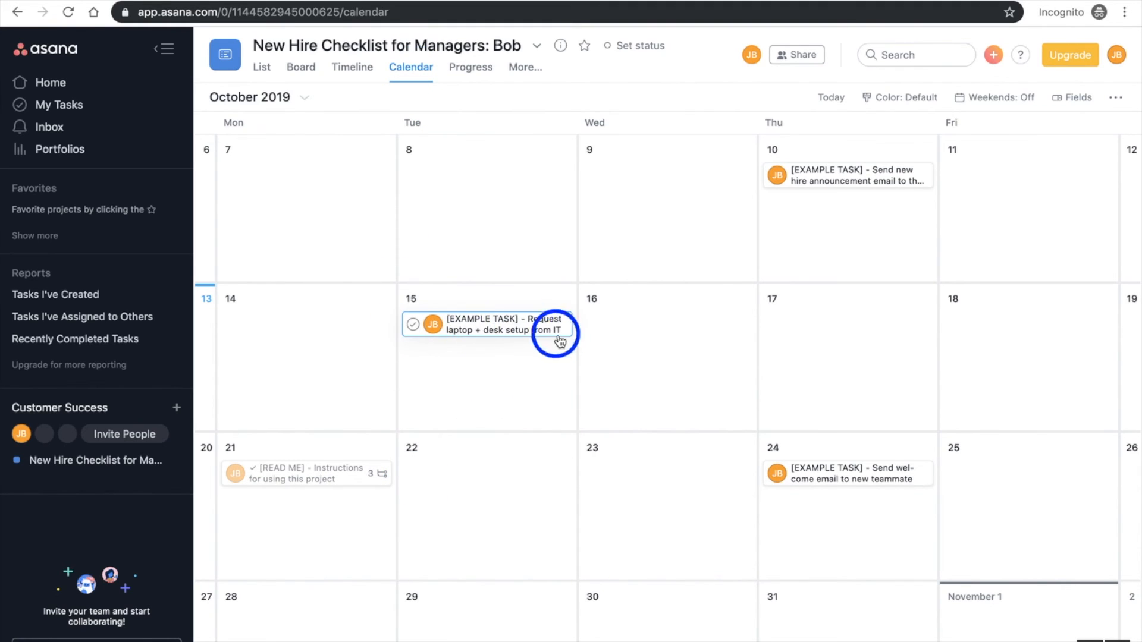
View the details of the October 10 new hire announcement task in the calendar and mark the task complete
left_click(844, 180)
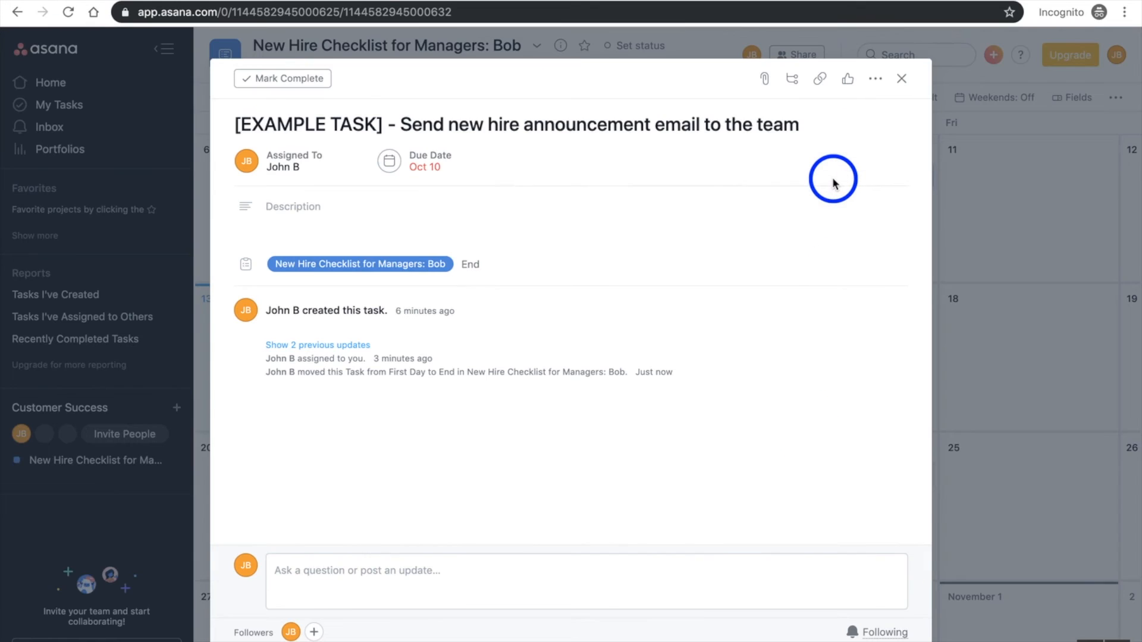
left_click(902, 80)
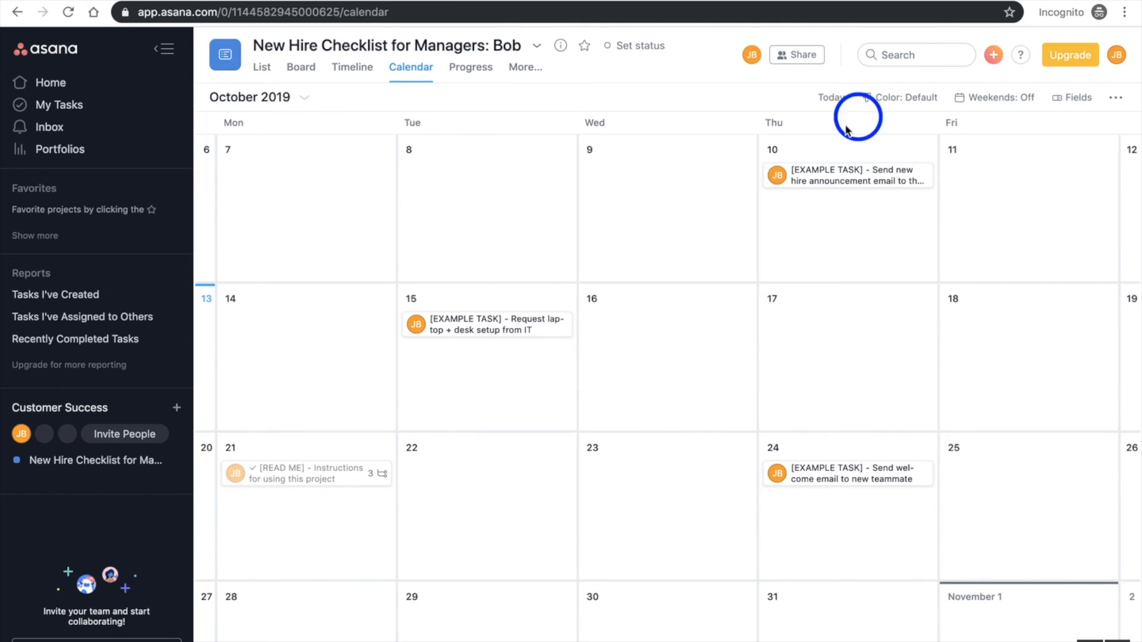
left_click(774, 177)
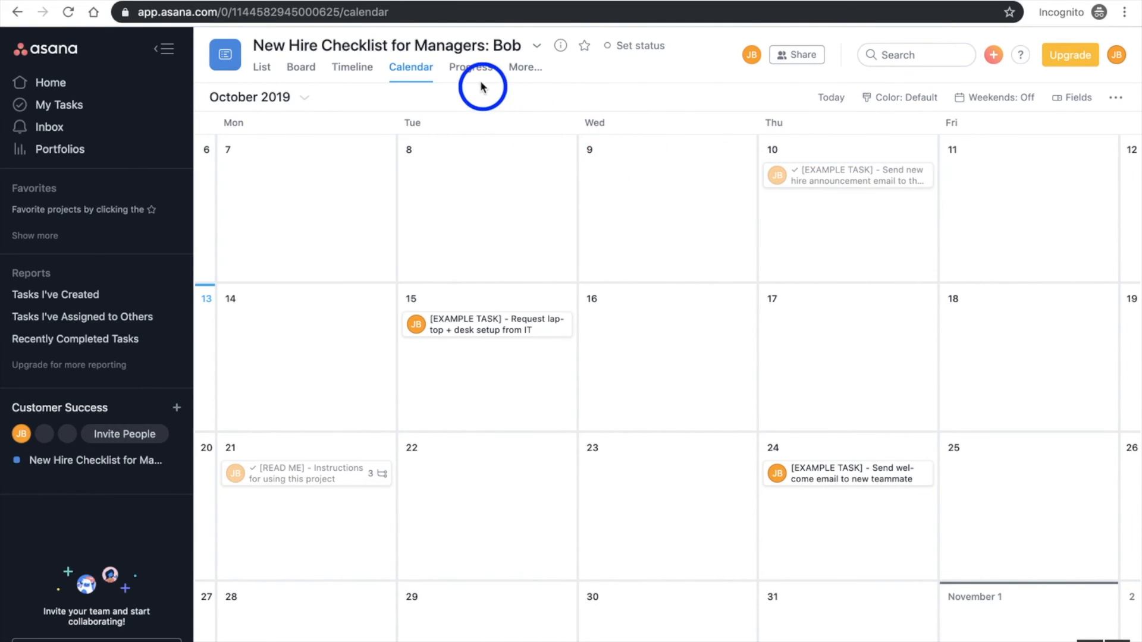
Look over the project's Progress, Forms, Conversations and Files pages
left_click(467, 69)
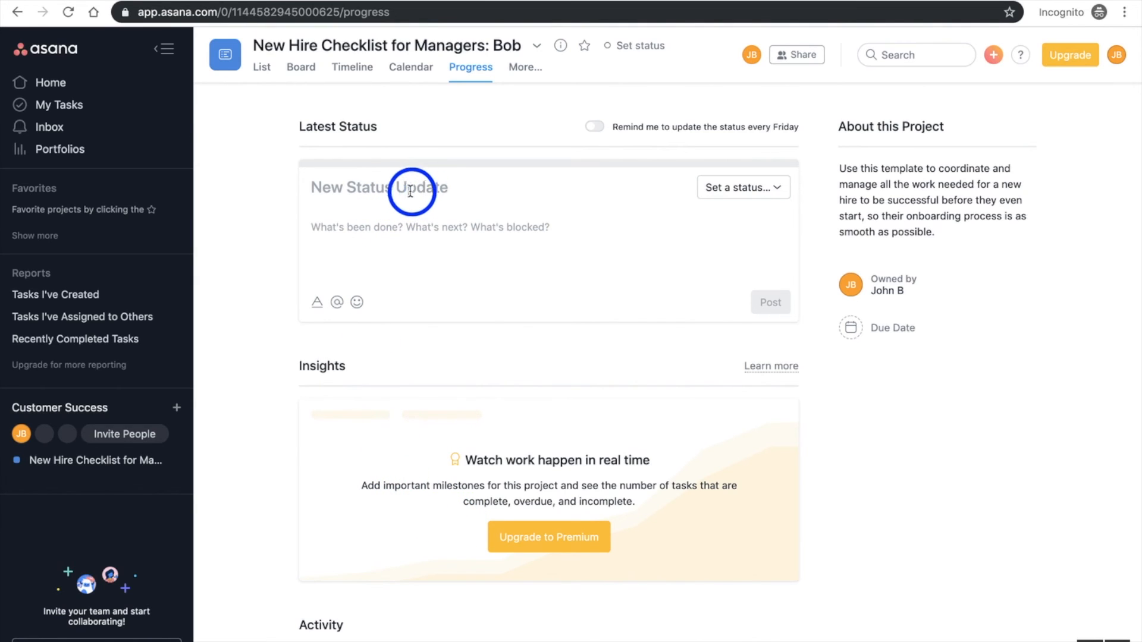
left_click(529, 76)
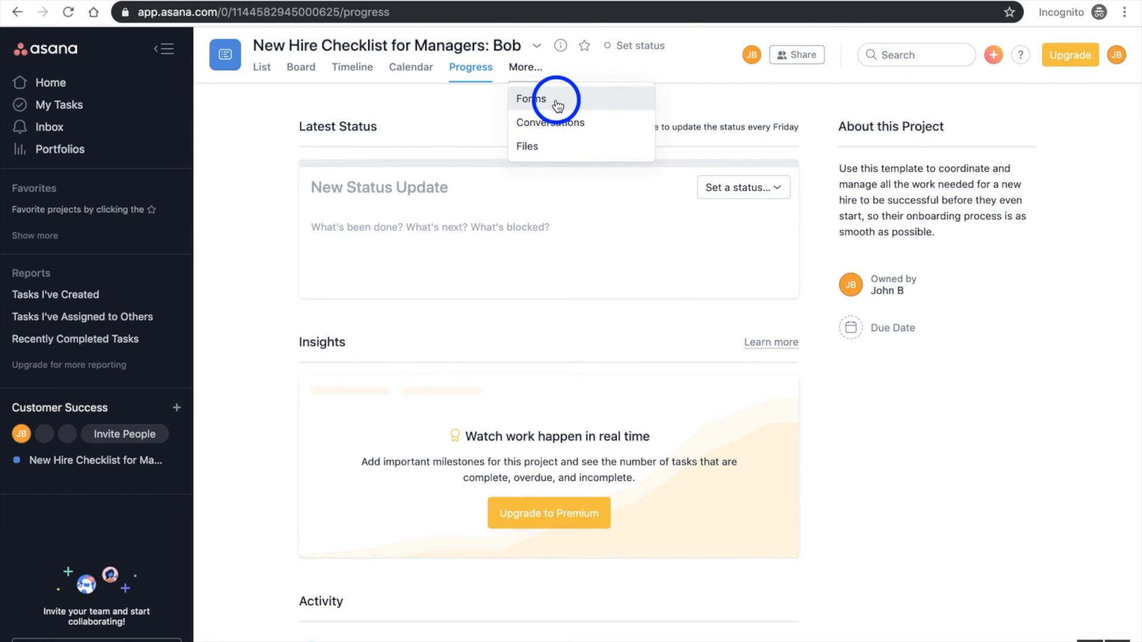
left_click(583, 101)
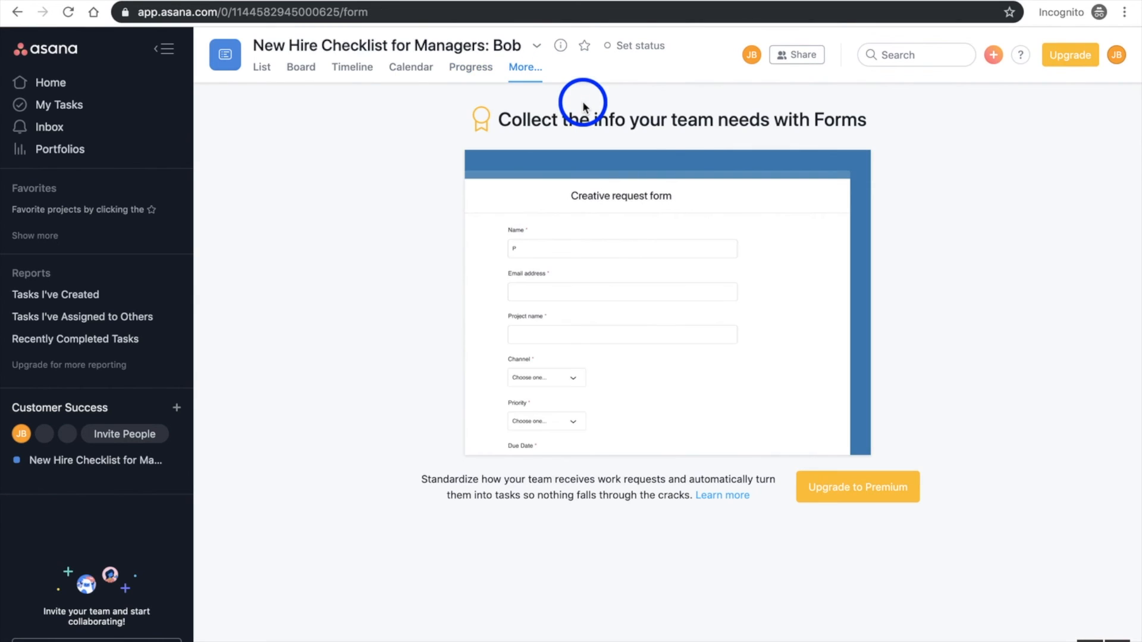
left_click(523, 66)
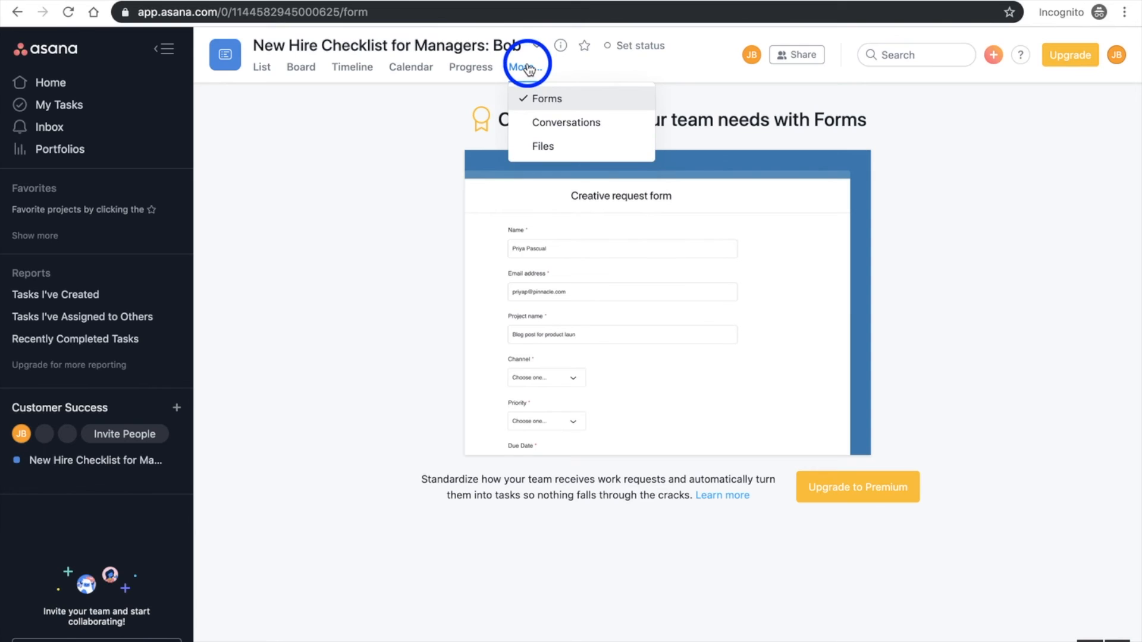
left_click(564, 129)
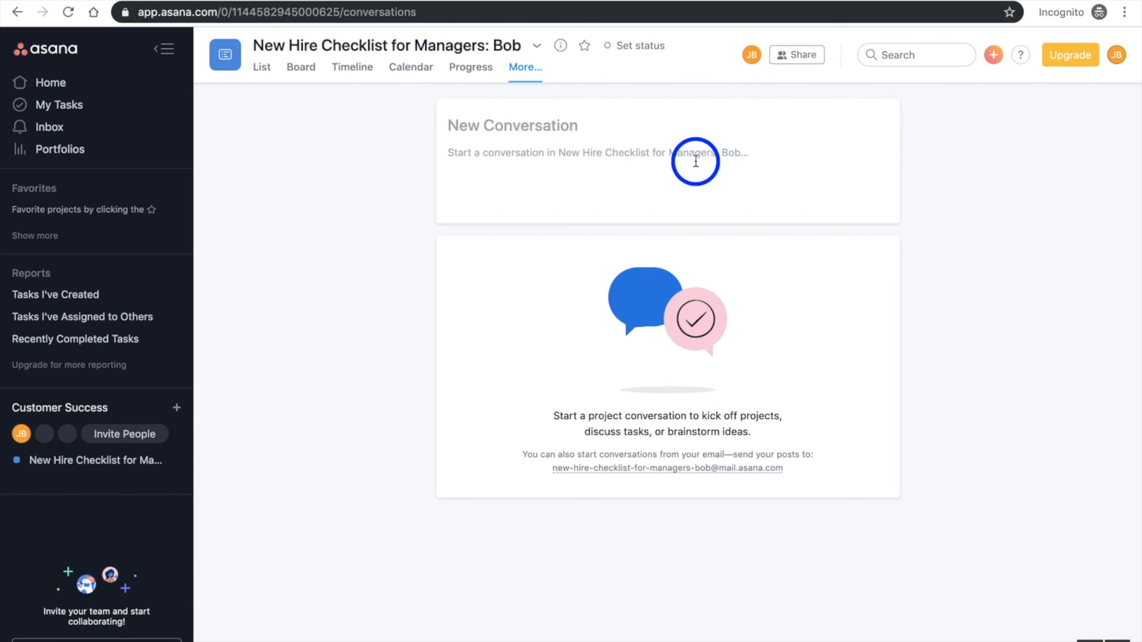
left_click(525, 70)
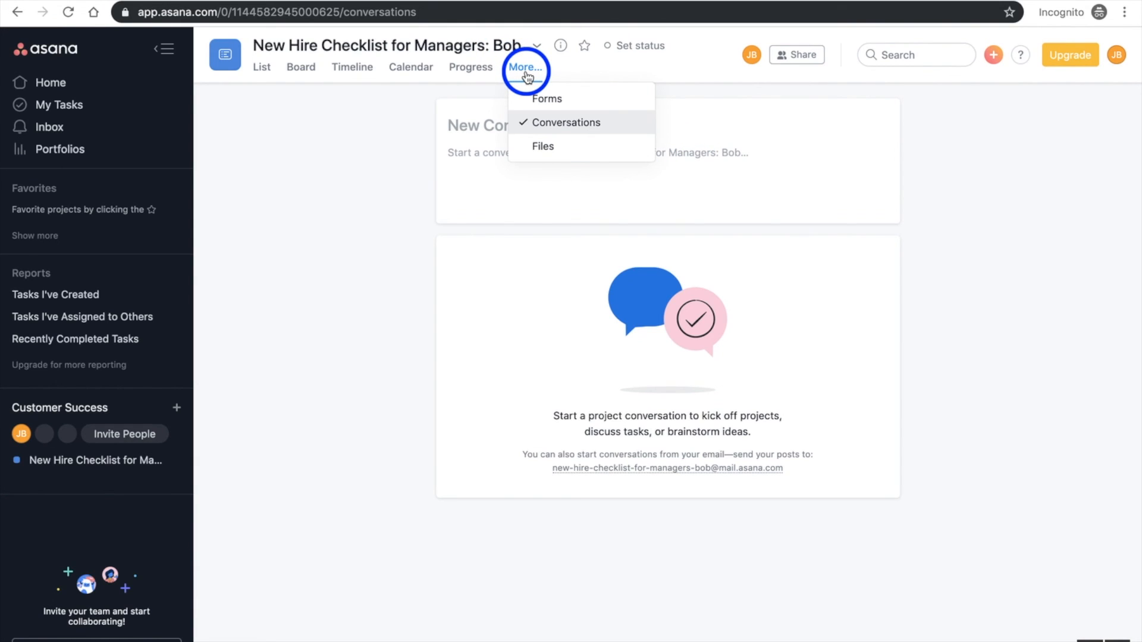
left_click(569, 149)
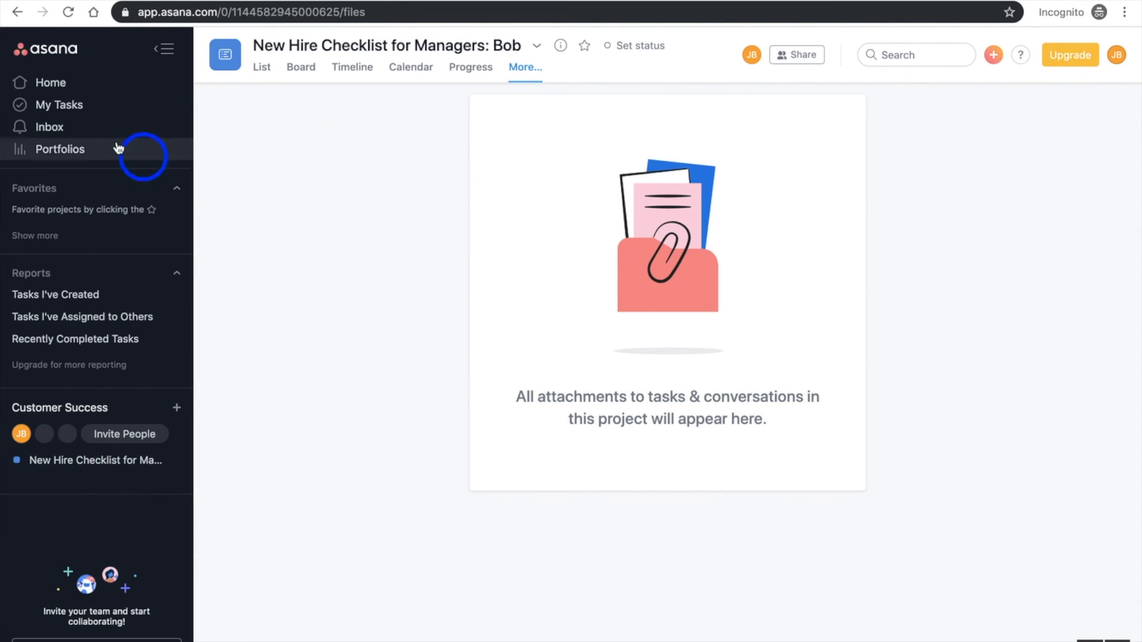
Go from Home to the full personal task list and look at its Calendar and Files views before returning to List
left_click(66, 90)
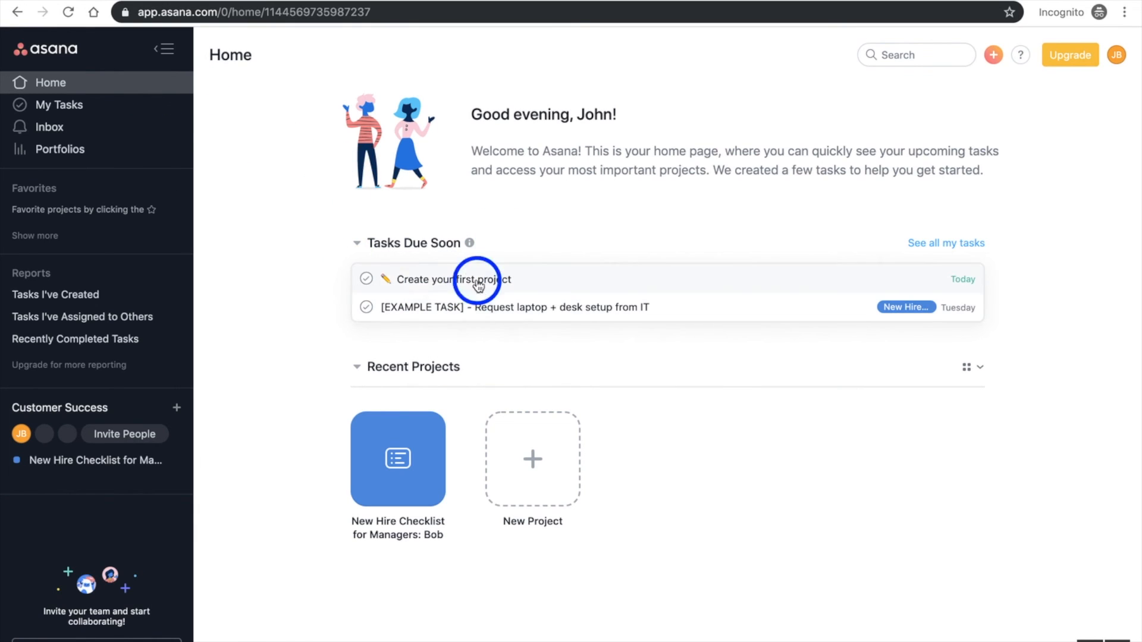
left_click(950, 244)
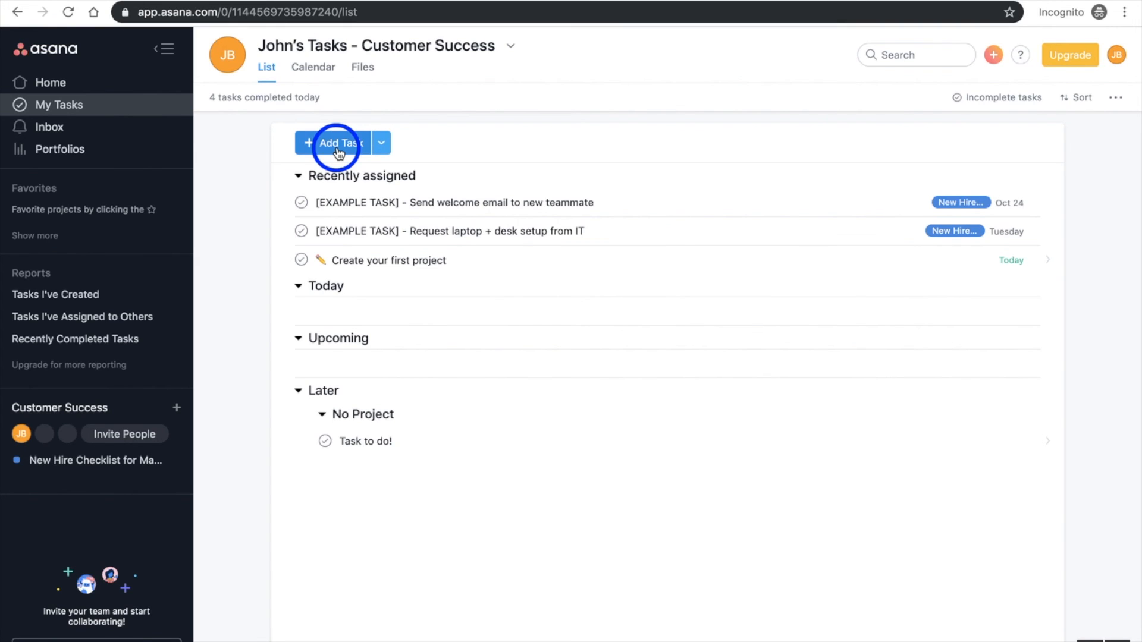
left_click(320, 76)
left_click(364, 71)
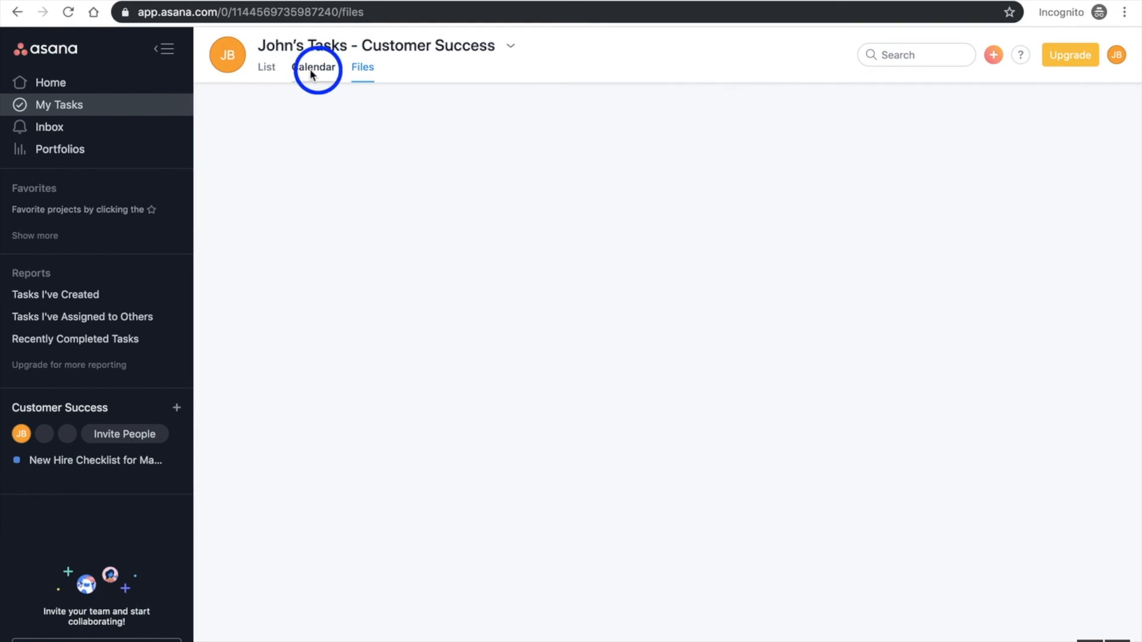
left_click(275, 71)
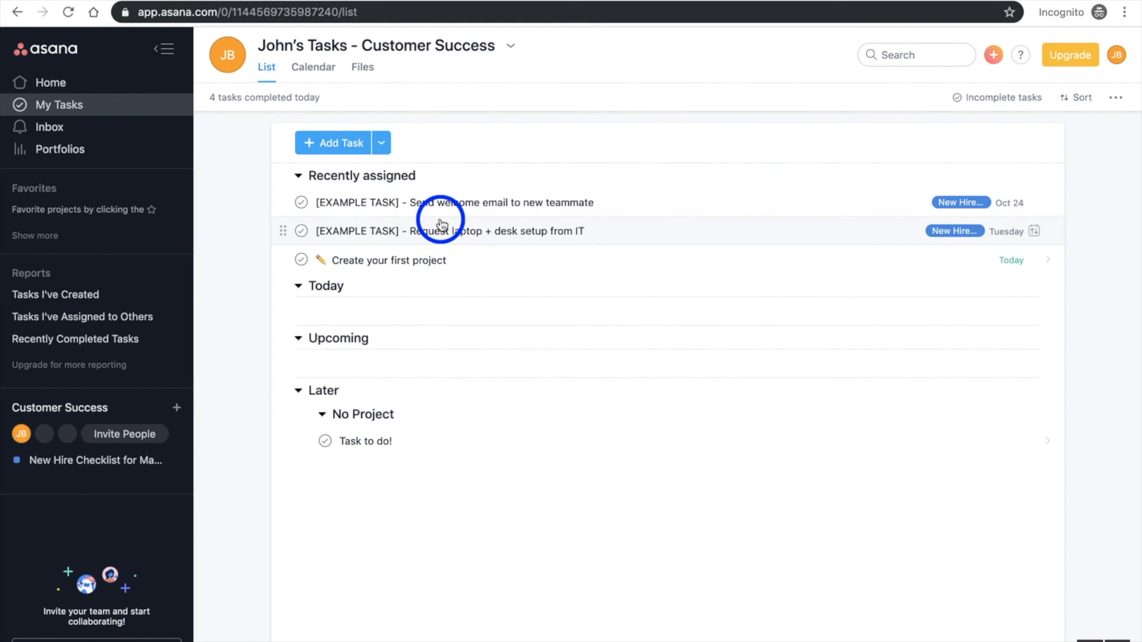
Move the laptop and desk setup task to Upcoming and the welcome email task to Today in My Tasks
left_click_drag(409, 233, 418, 283)
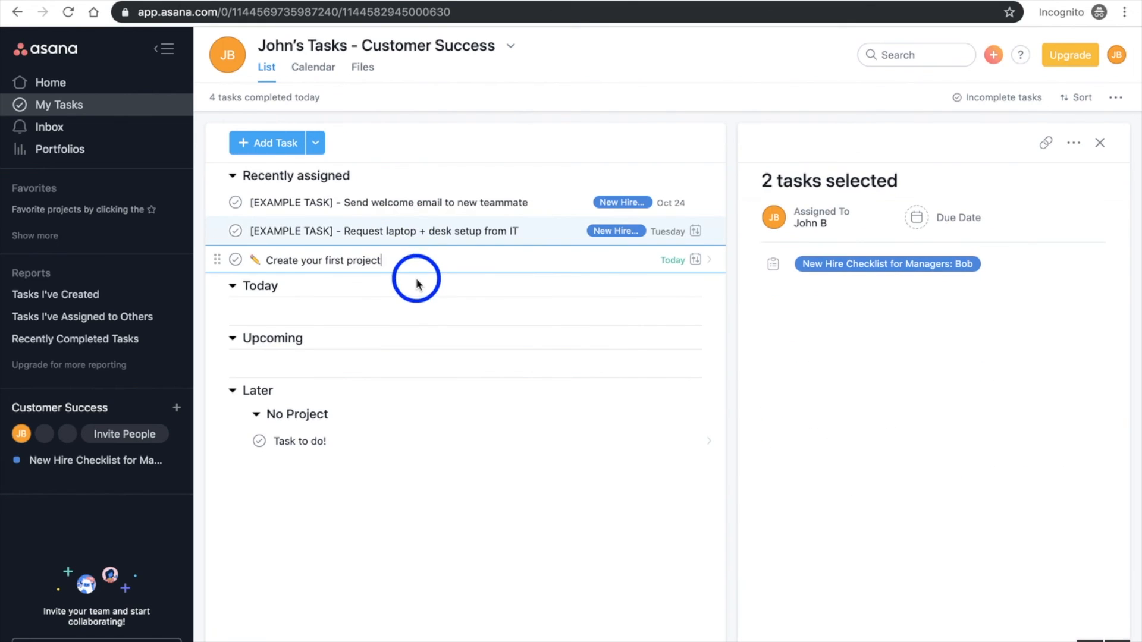
left_click(244, 231)
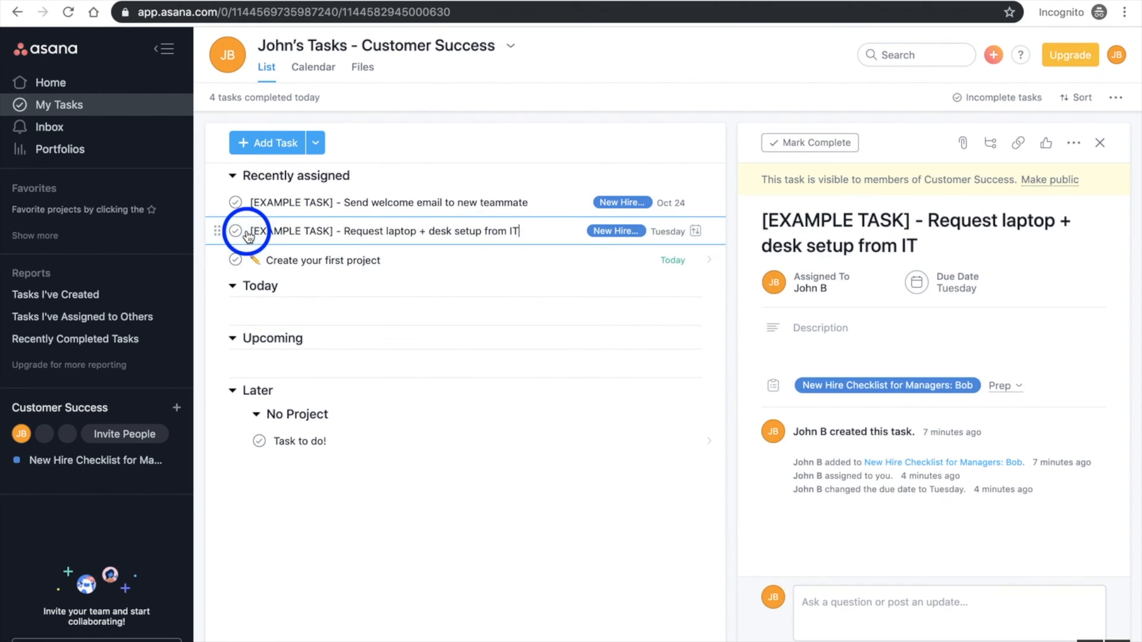
left_click_drag(216, 226, 235, 361)
left_click_drag(218, 201, 231, 282)
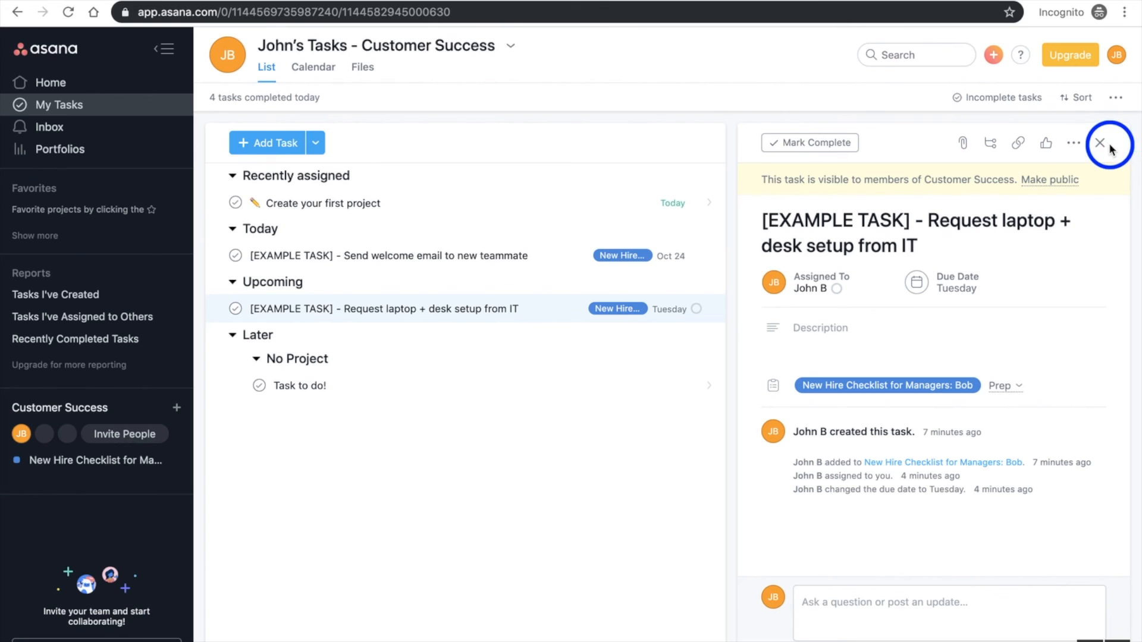
Start a new project from Home and look at the spreadsheet import form, returning to the template choices
left_click(67, 84)
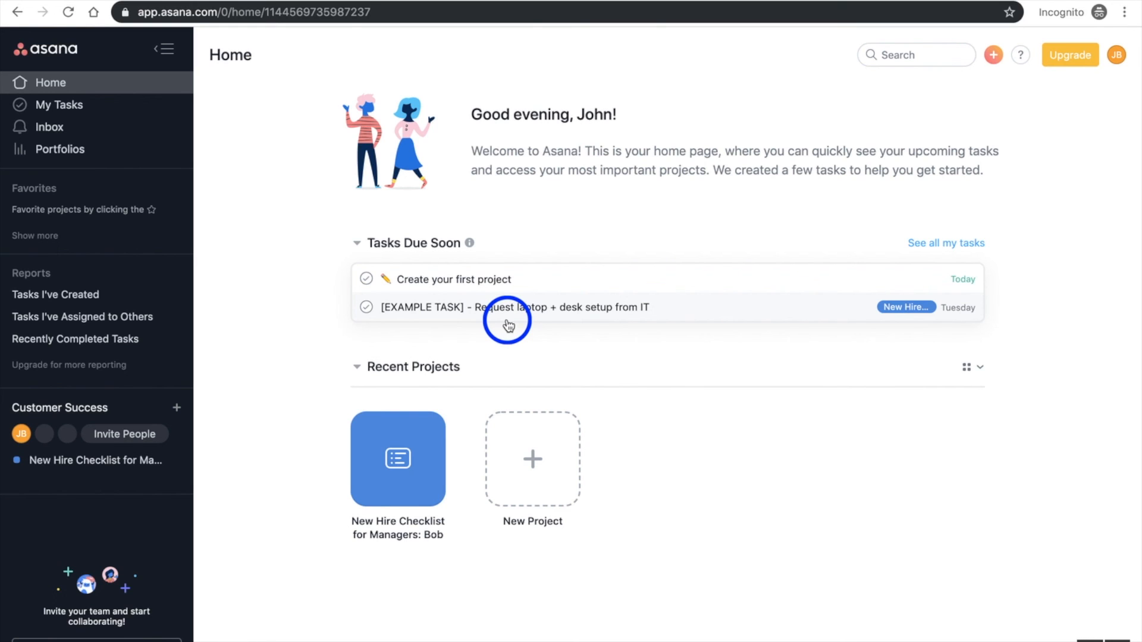
left_click(533, 455)
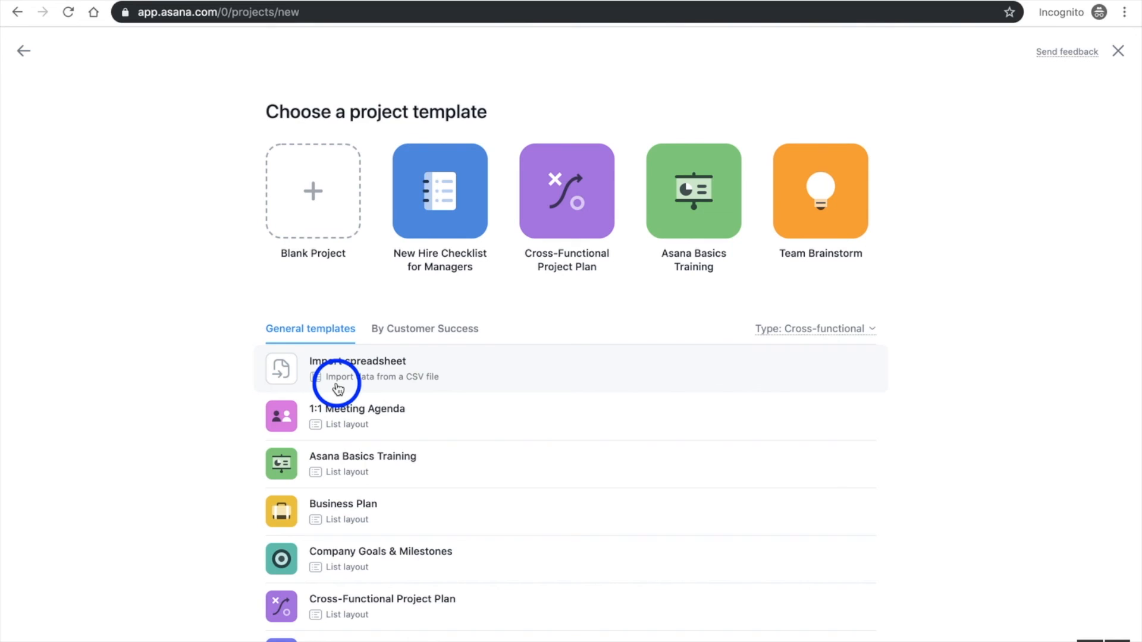
left_click(395, 390)
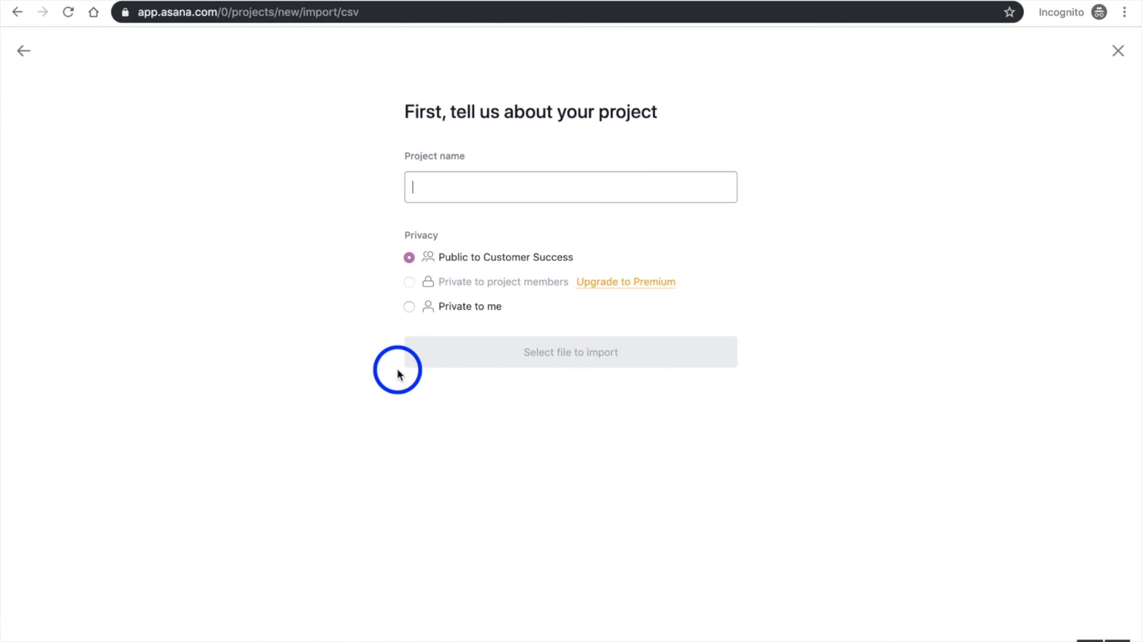
left_click(26, 54)
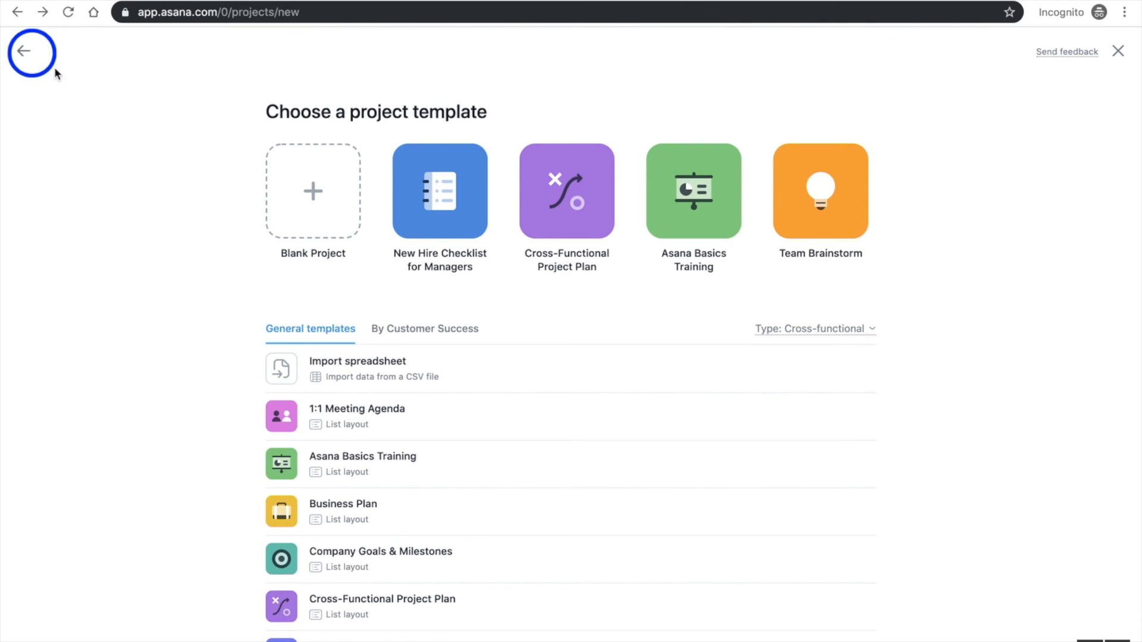
Create a project from the 1:1 Meeting Agenda template with its default name and privacy, and dismiss the getting-started checklist
left_click(316, 427)
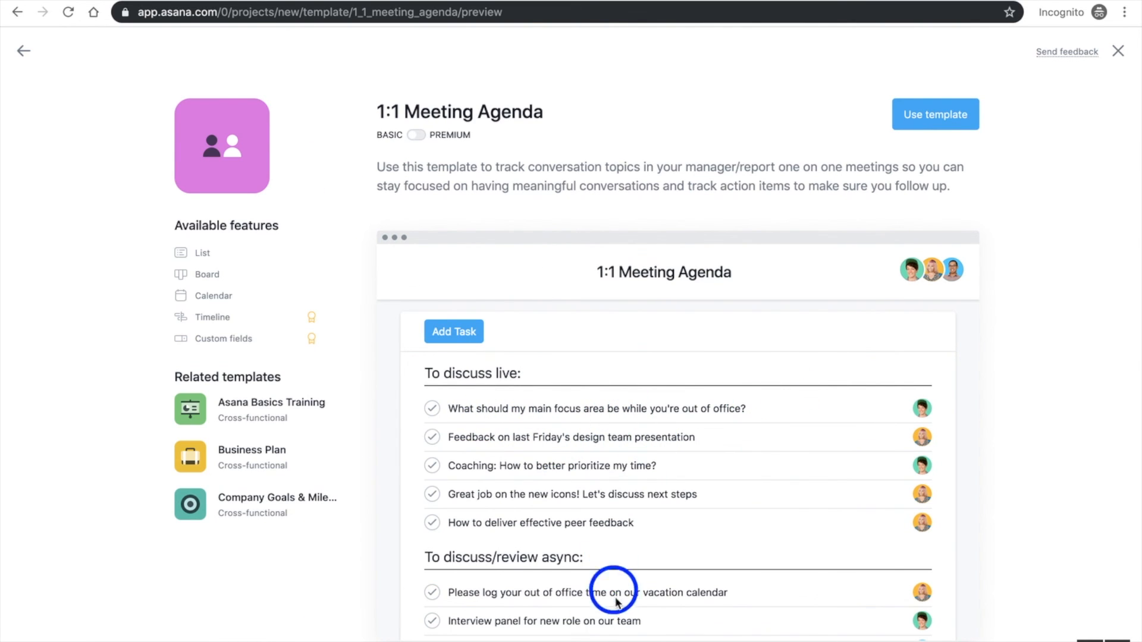
left_click(947, 115)
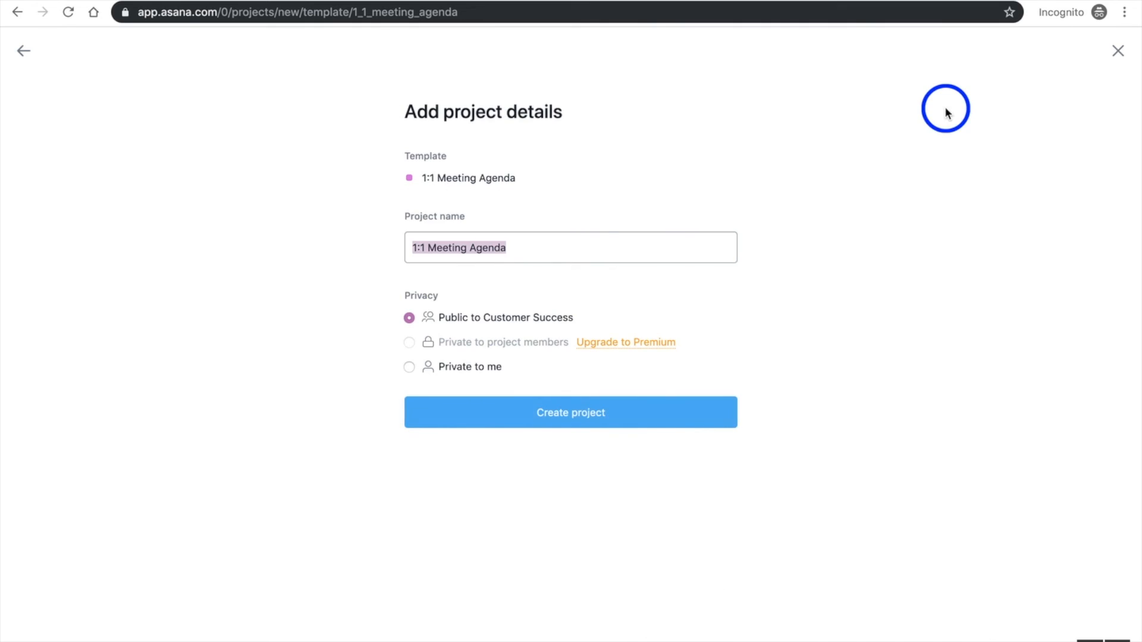
left_click(533, 403)
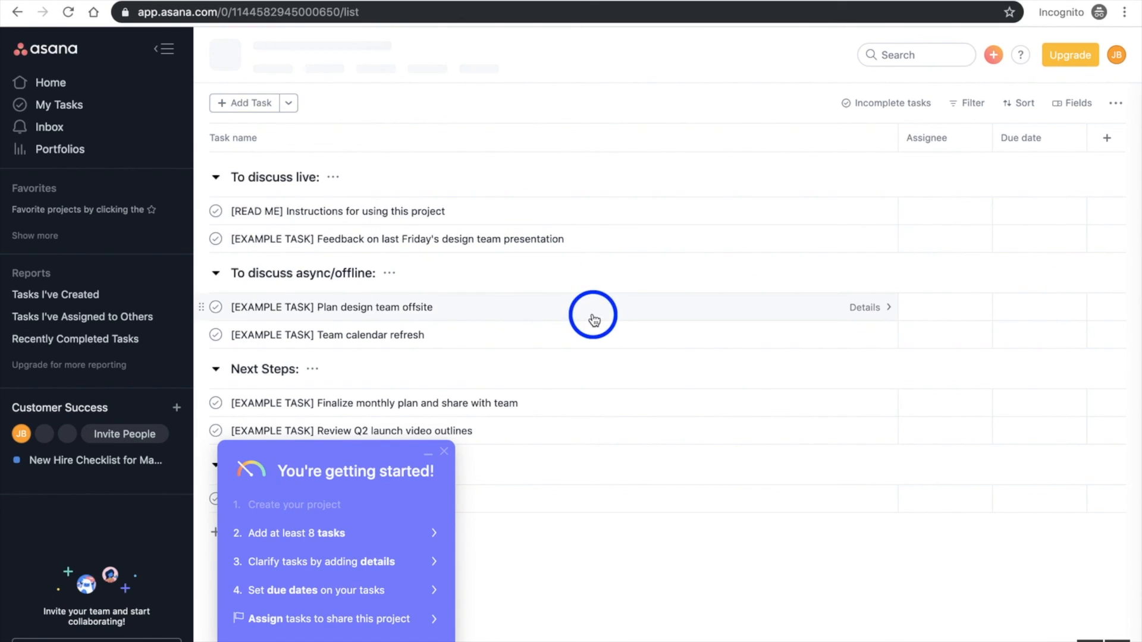
left_click(444, 453)
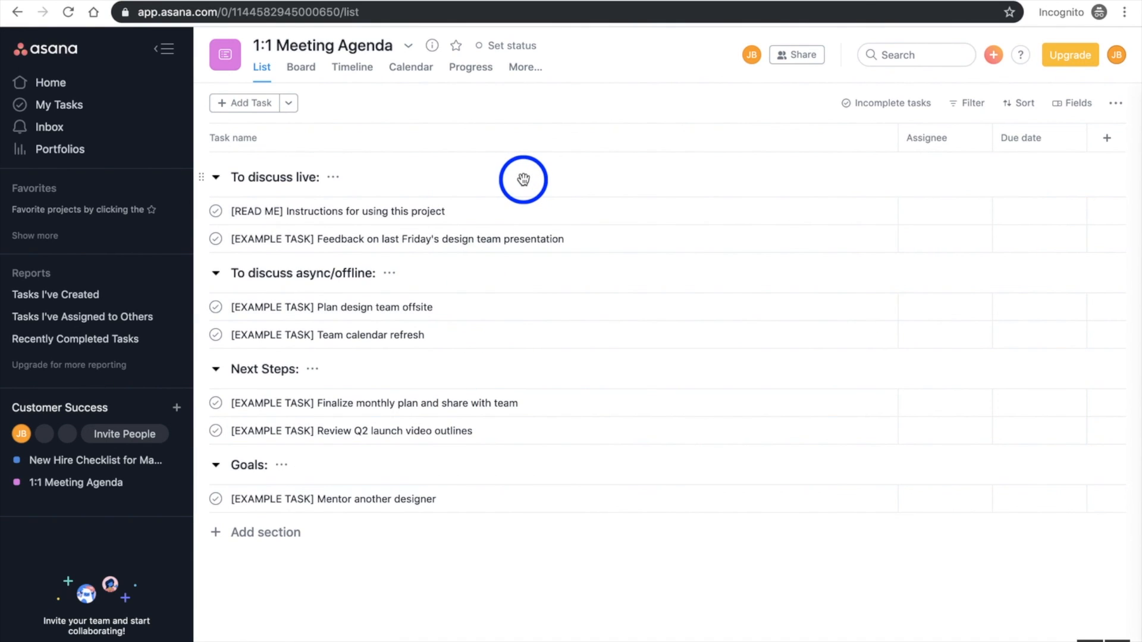